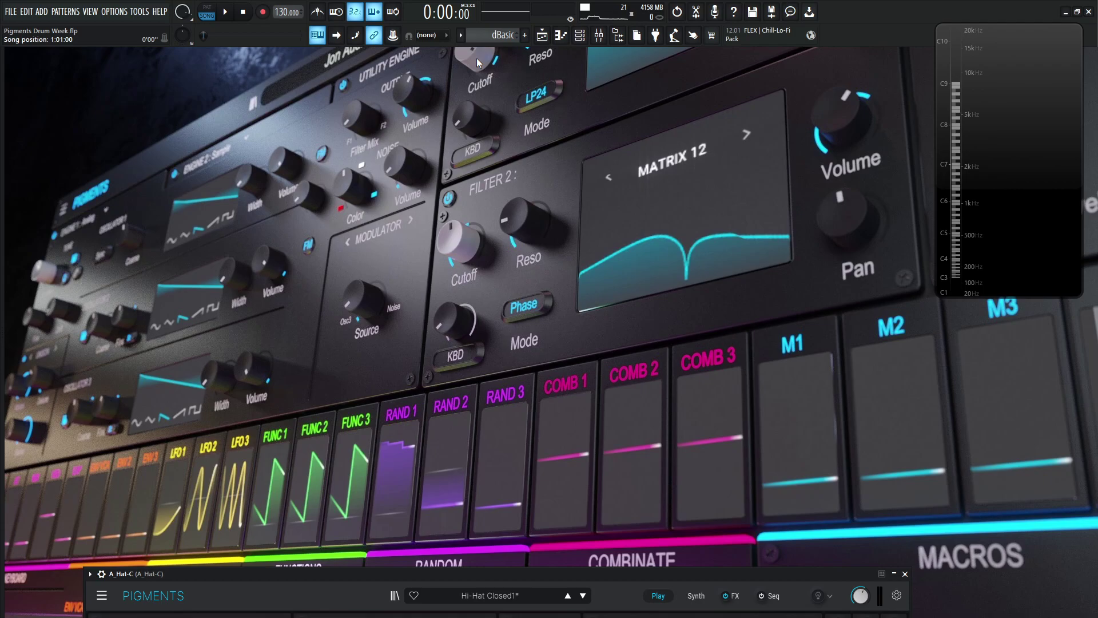
- Play the hi-hat pattern and bring the A_Hat-C Pigments window fully into view
{"action": "key", "text": "space"}
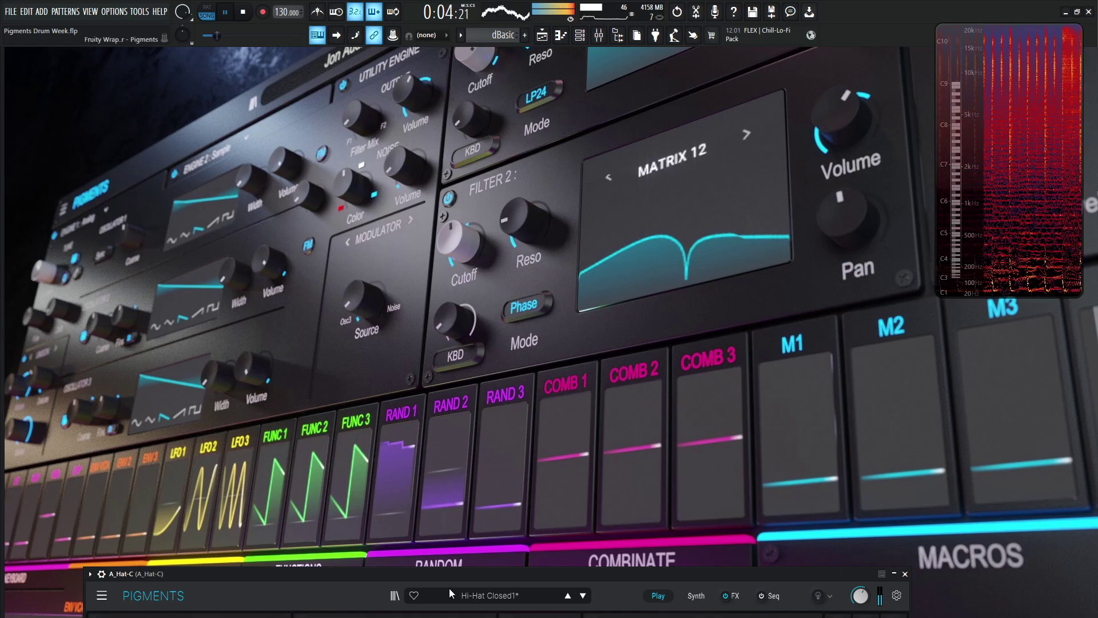
{"action": "left_click_drag", "start_coordinate": [485, 571], "coordinate": [481, 59]}
- Check the hi-hat track in the Mixer, then stop playback and close the Mixer
{"action": "key", "text": "F9"}
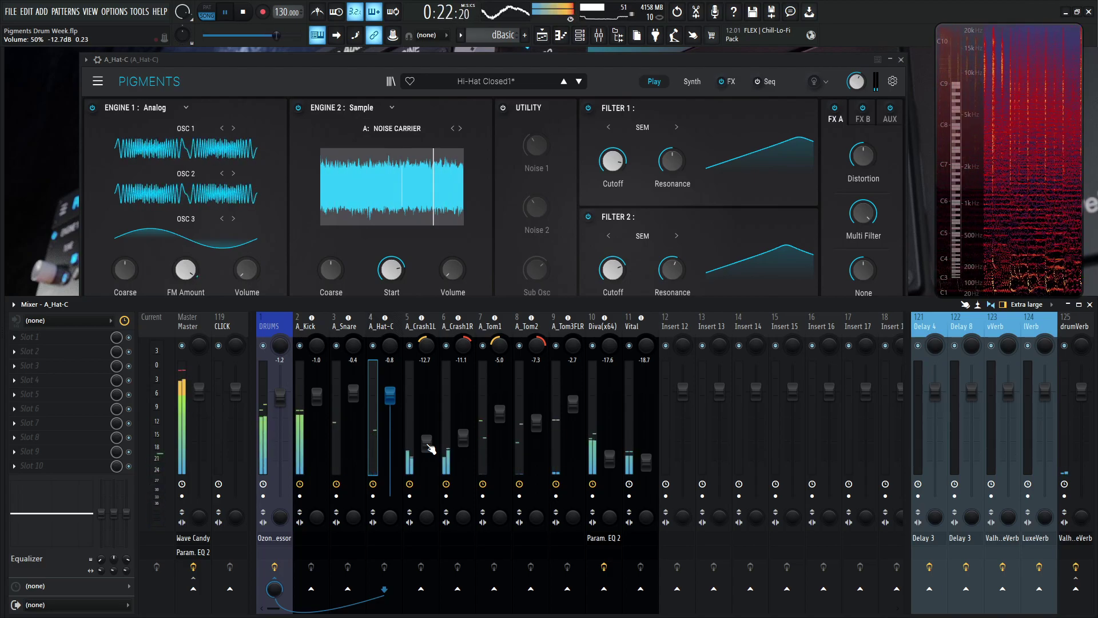
{"action": "key", "text": "space"}
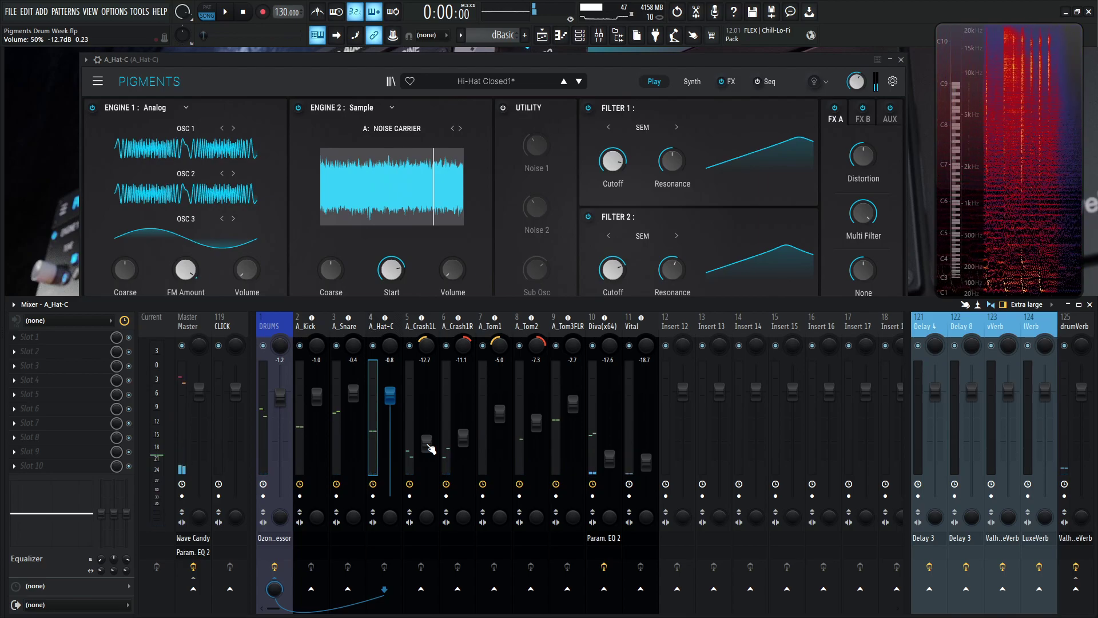
{"action": "key", "text": "F9"}
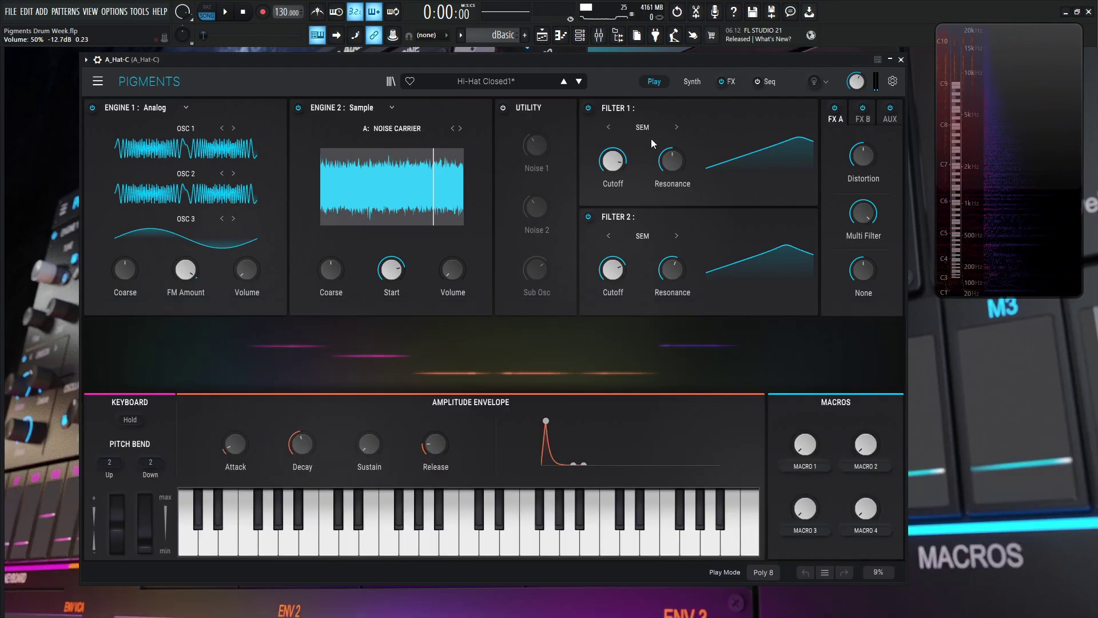
- Show the Synth page and bring up the Filter Routing Mode choices from SPLIT
{"action": "left_click", "coordinate": [692, 83]}
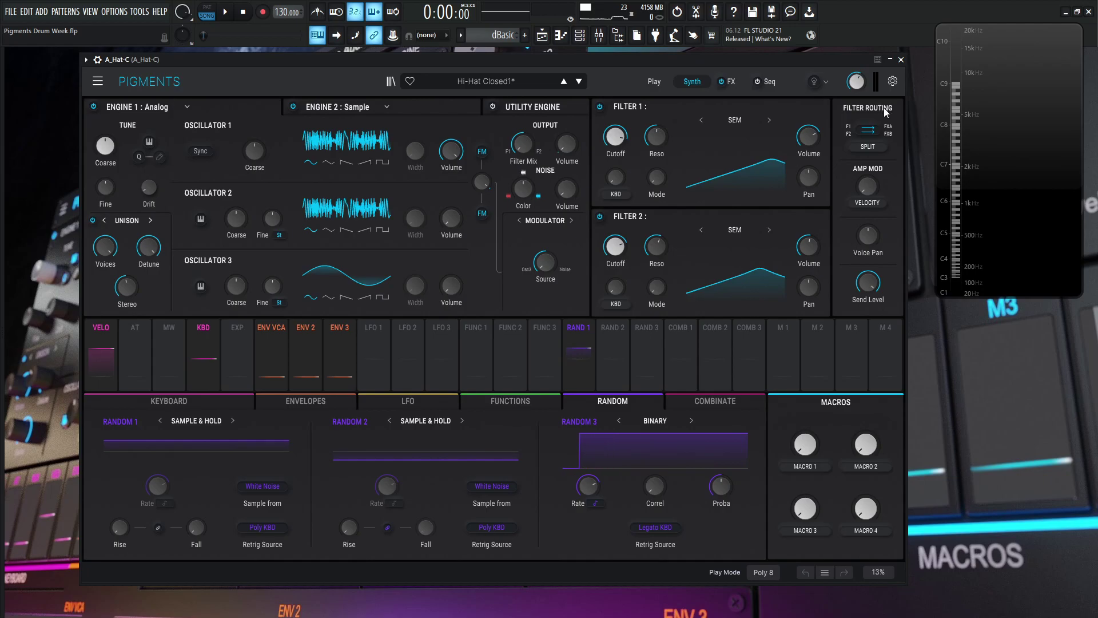
{"action": "left_click", "coordinate": [873, 147]}
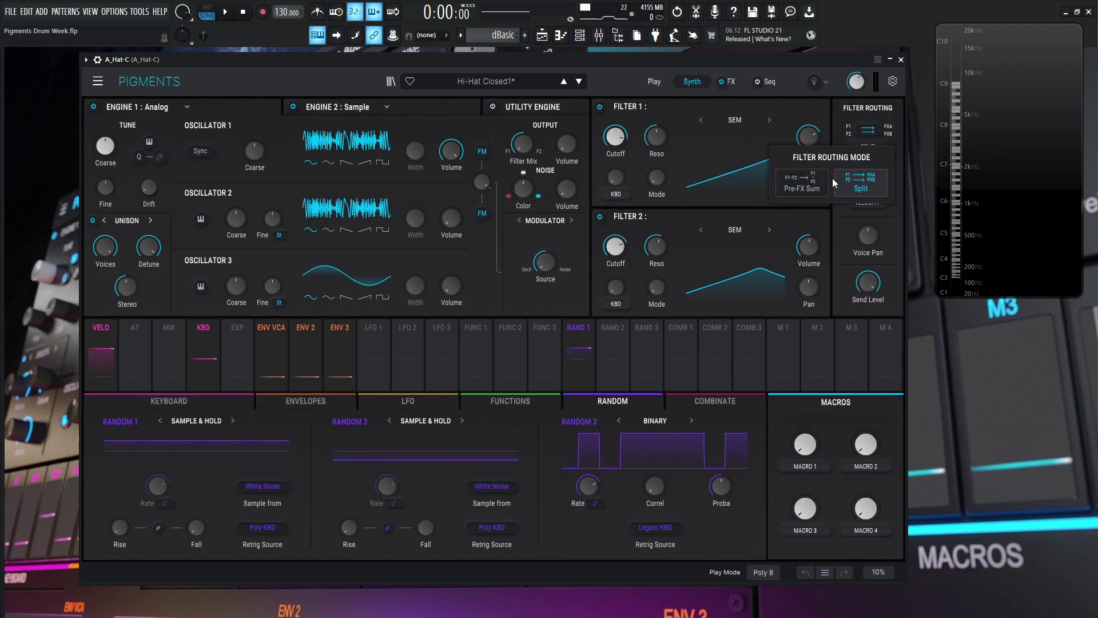
- Keep Split routing and review the Engine 2 noise sample and Engine 1 analog settings
{"action": "left_click", "coordinate": [416, 96]}
{"action": "left_click", "coordinate": [446, 111]}
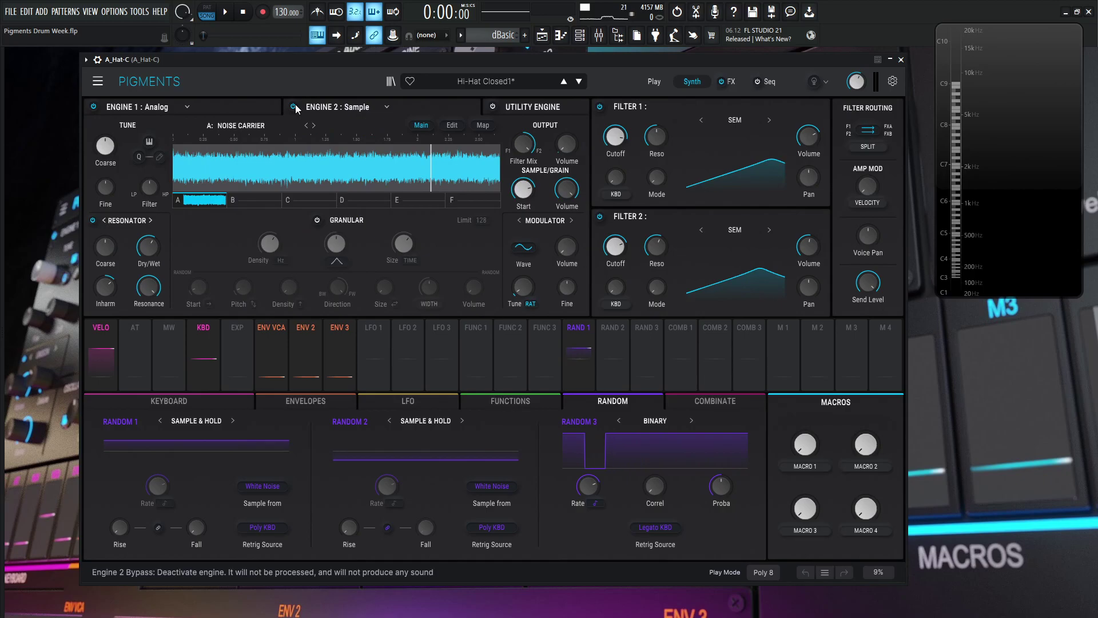
{"action": "left_click", "coordinate": [258, 105]}
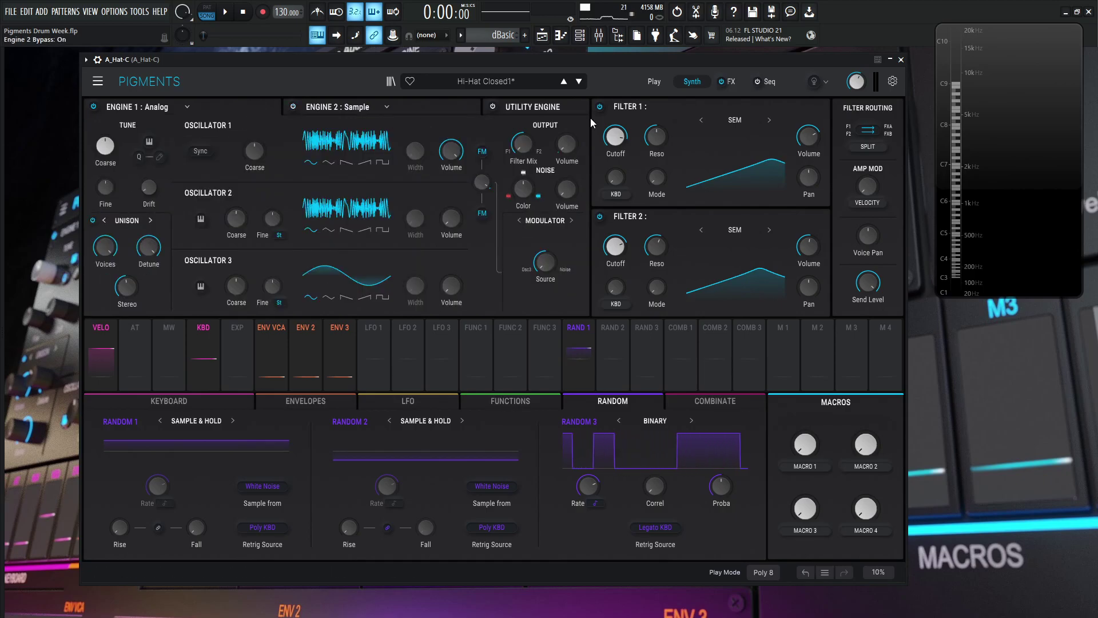
- Bypass the aux Reverb on the FX page and return to the Synth page
{"action": "left_click", "coordinate": [730, 84]}
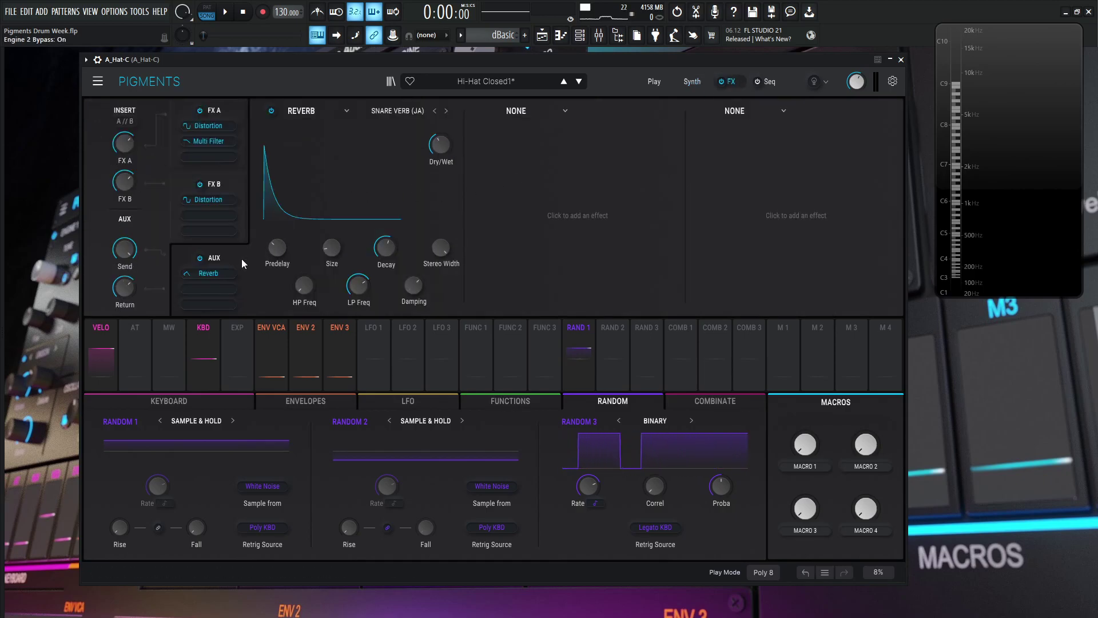
{"action": "left_click", "coordinate": [273, 111]}
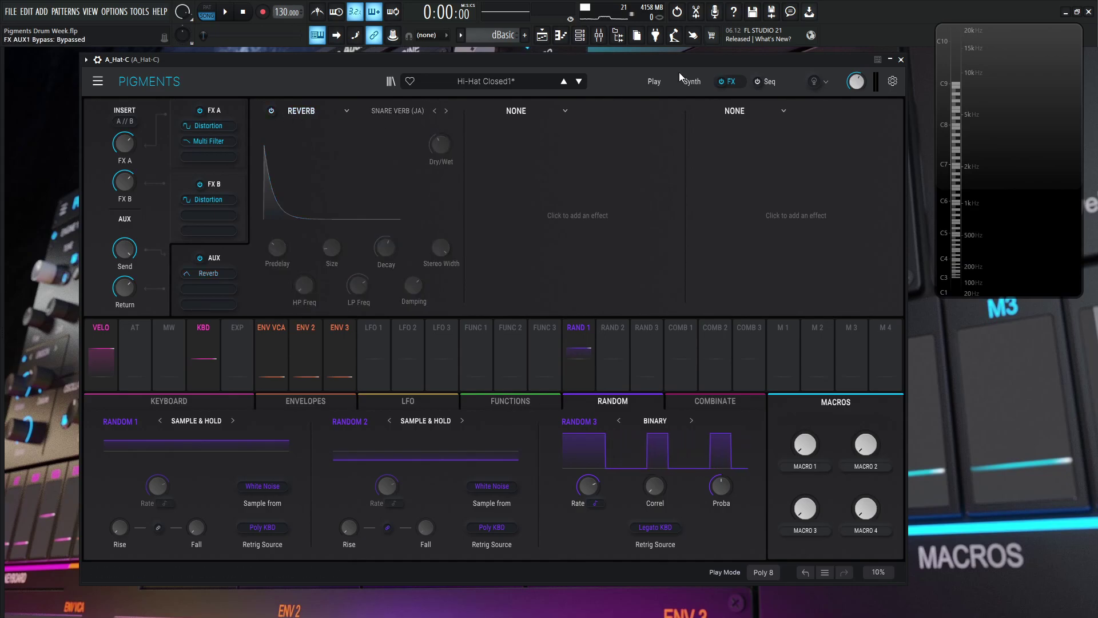
{"action": "left_click", "coordinate": [699, 83]}
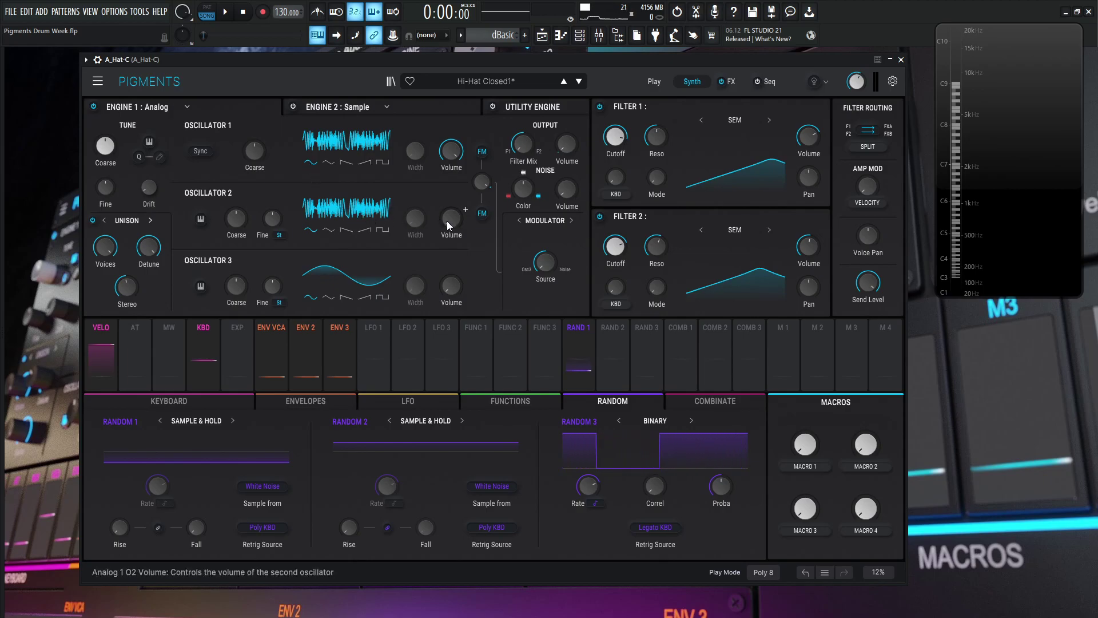
{"action": "mouse_move", "coordinate": [448, 222]}
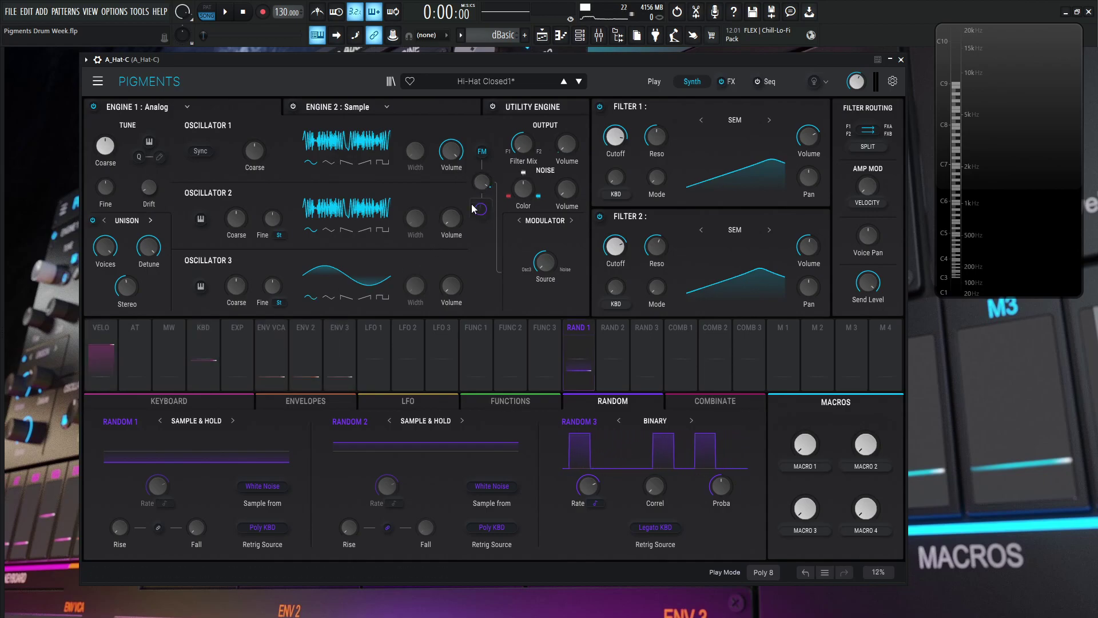
{"action": "key", "text": "b"}
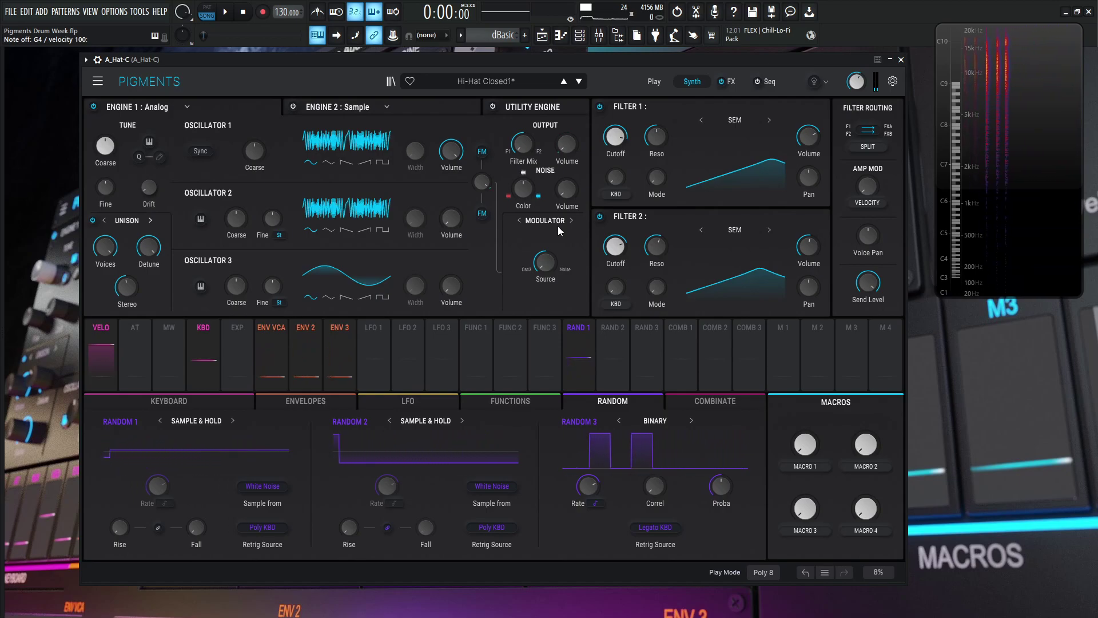
{"action": "mouse_move", "coordinate": [482, 212]}
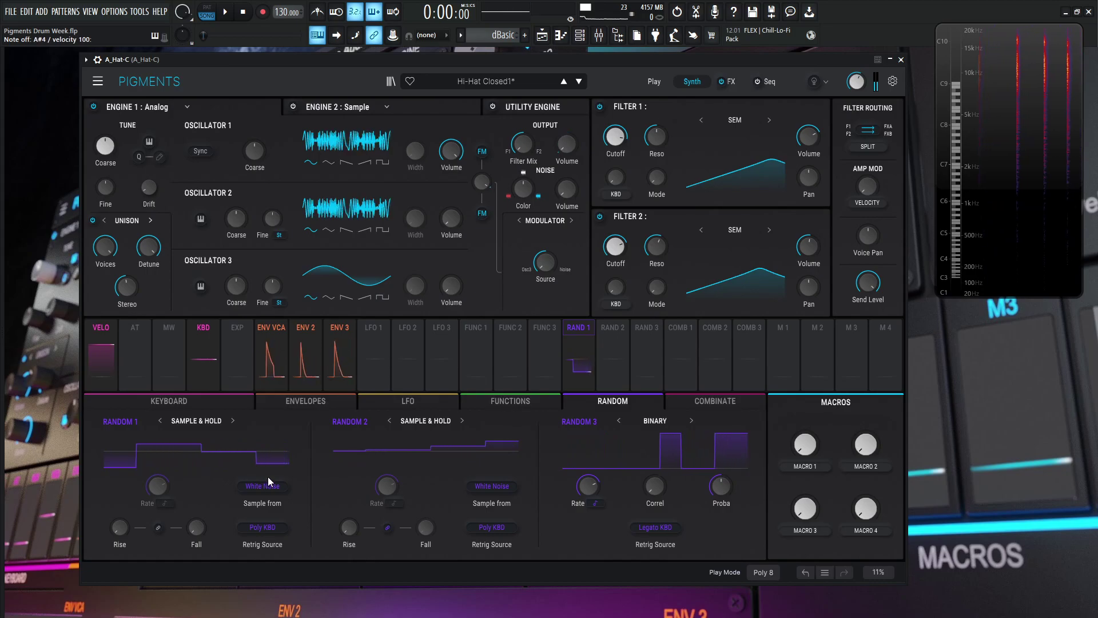
{"action": "mouse_move", "coordinate": [480, 189]}
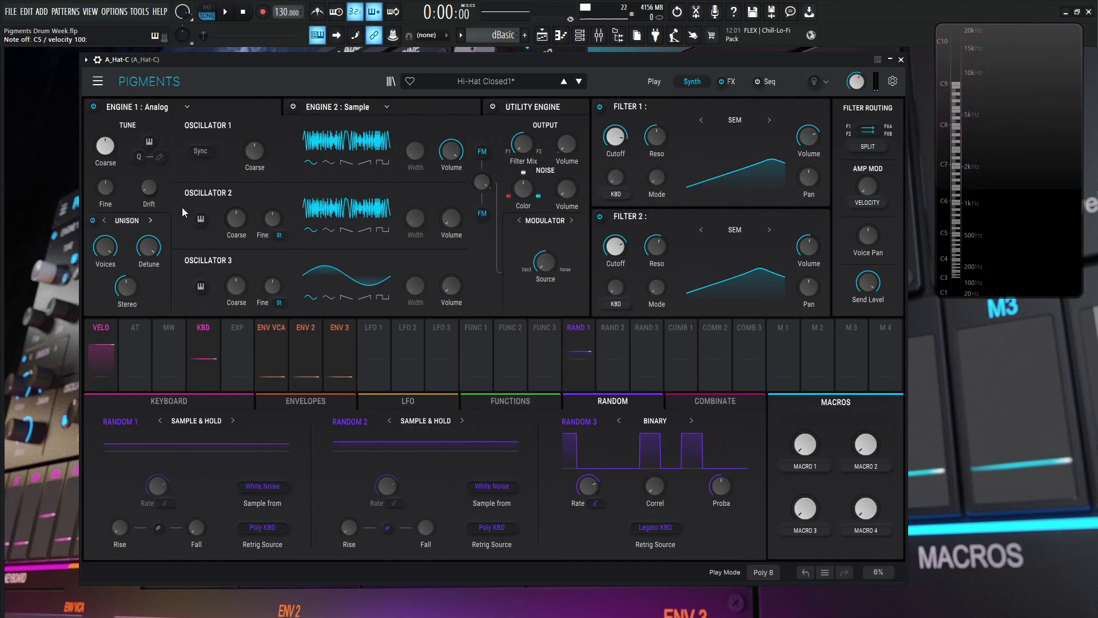
{"action": "mouse_move", "coordinate": [145, 191]}
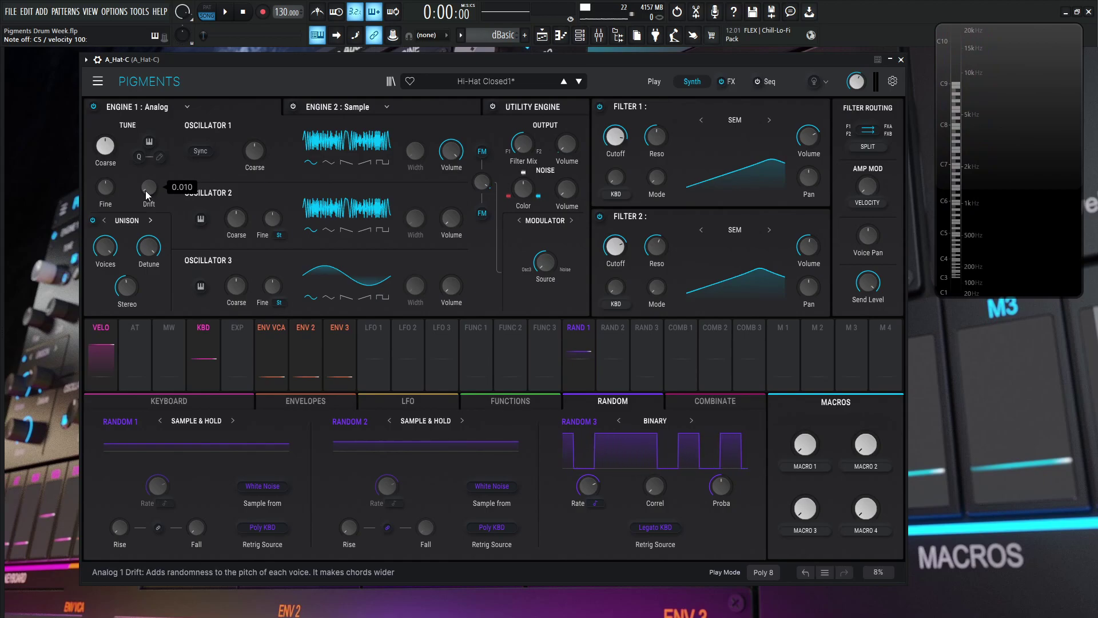
{"action": "double_click", "coordinate": [452, 218]}
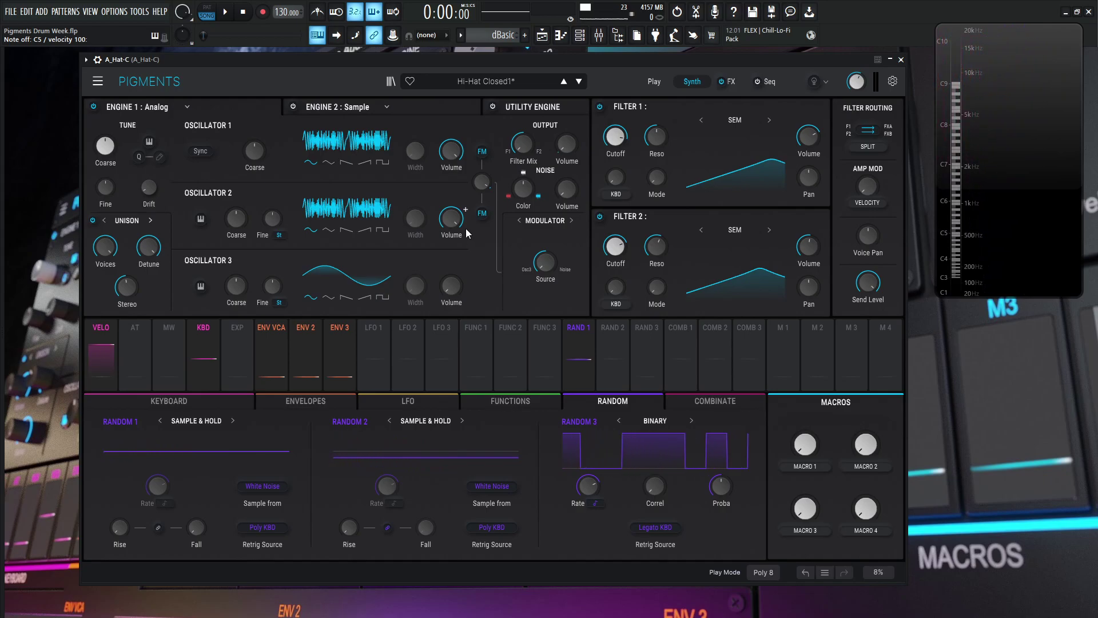
{"action": "left_click_drag", "start_coordinate": [453, 222], "coordinate": [454, 235]}
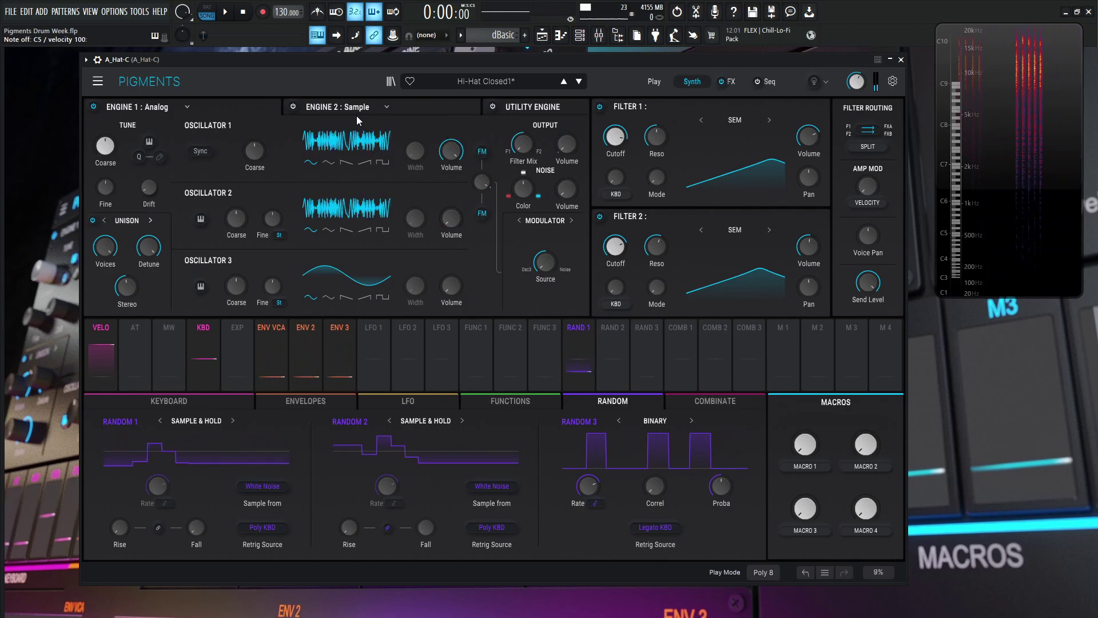
- Mute the analog engine and review Engine 2's Noise Carrier sample, Resonator and Granular settings
{"action": "left_click", "coordinate": [96, 107]}
{"action": "left_click", "coordinate": [294, 106]}
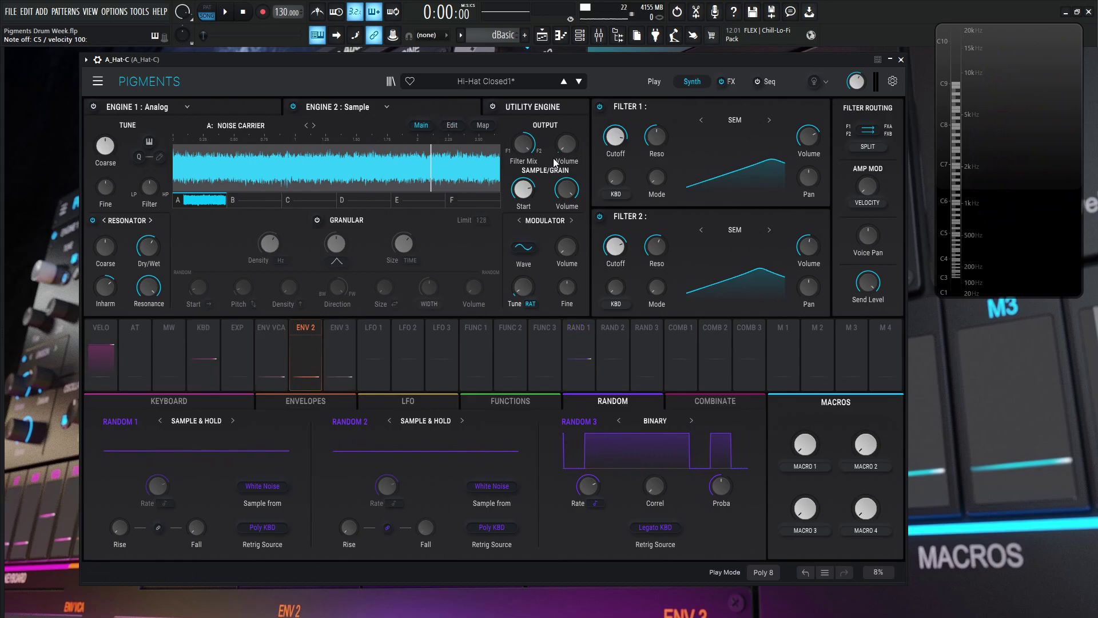
{"action": "left_click", "coordinate": [237, 106]}
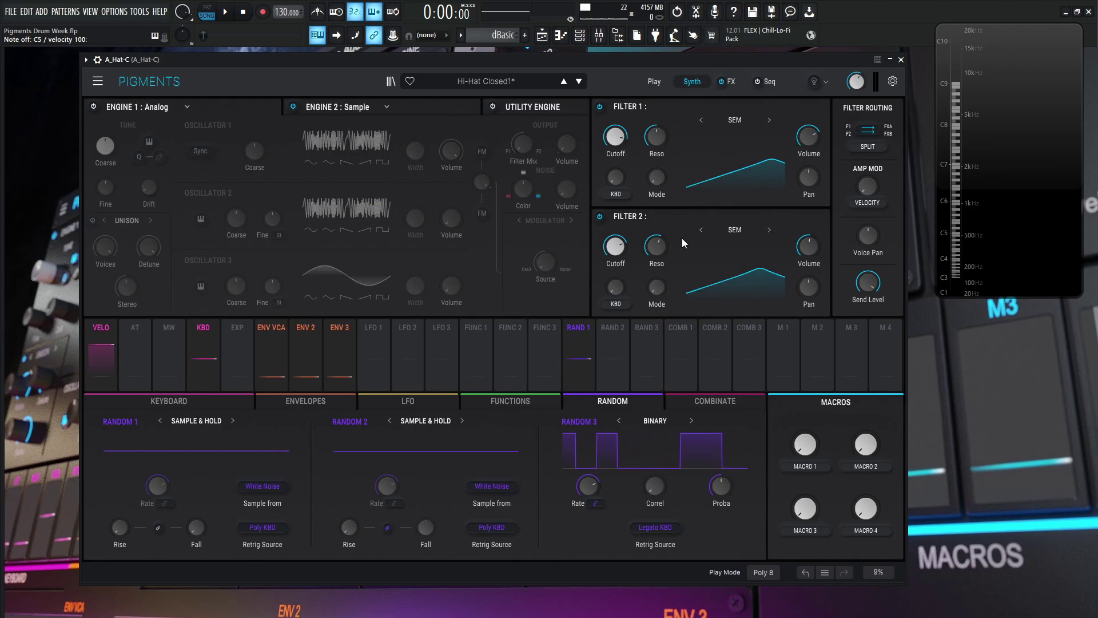
{"action": "left_click", "coordinate": [433, 114]}
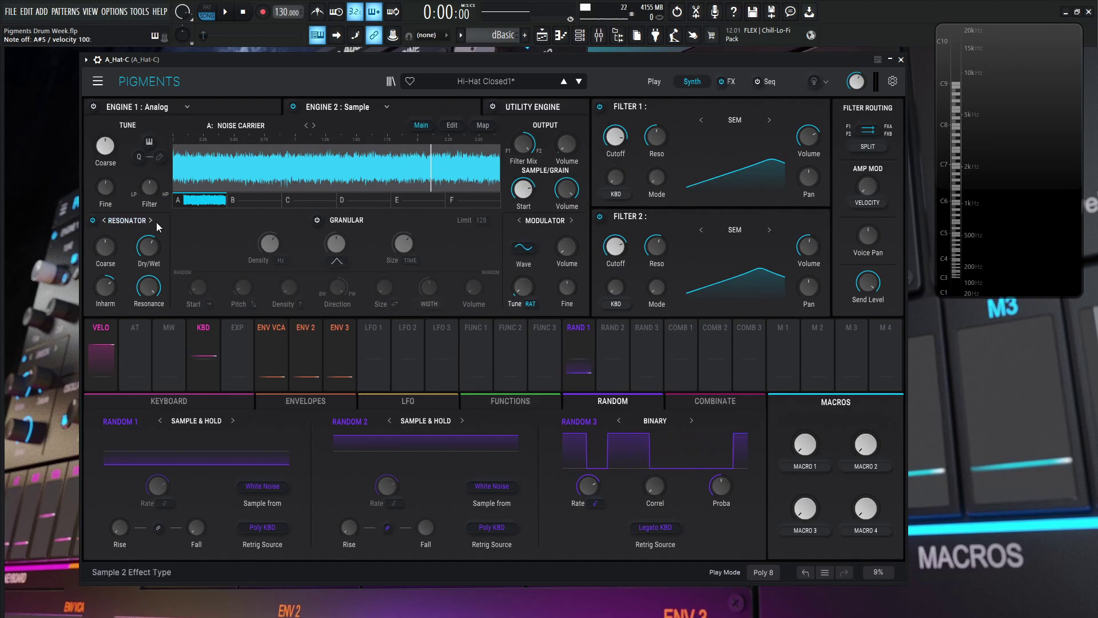
{"action": "mouse_move", "coordinate": [149, 250]}
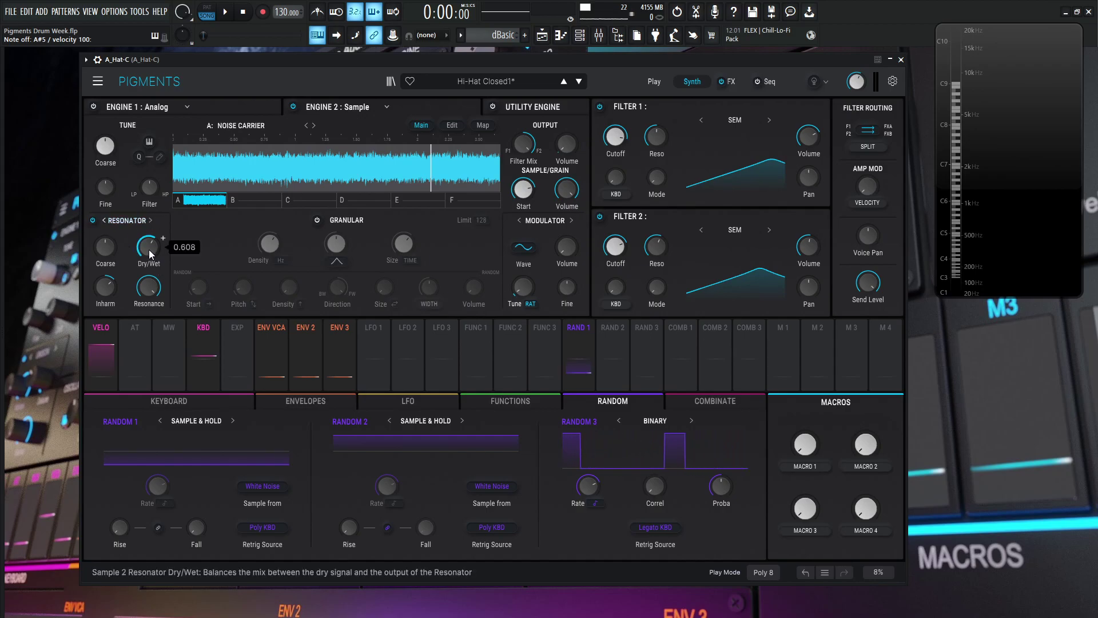
{"action": "mouse_move", "coordinate": [144, 292]}
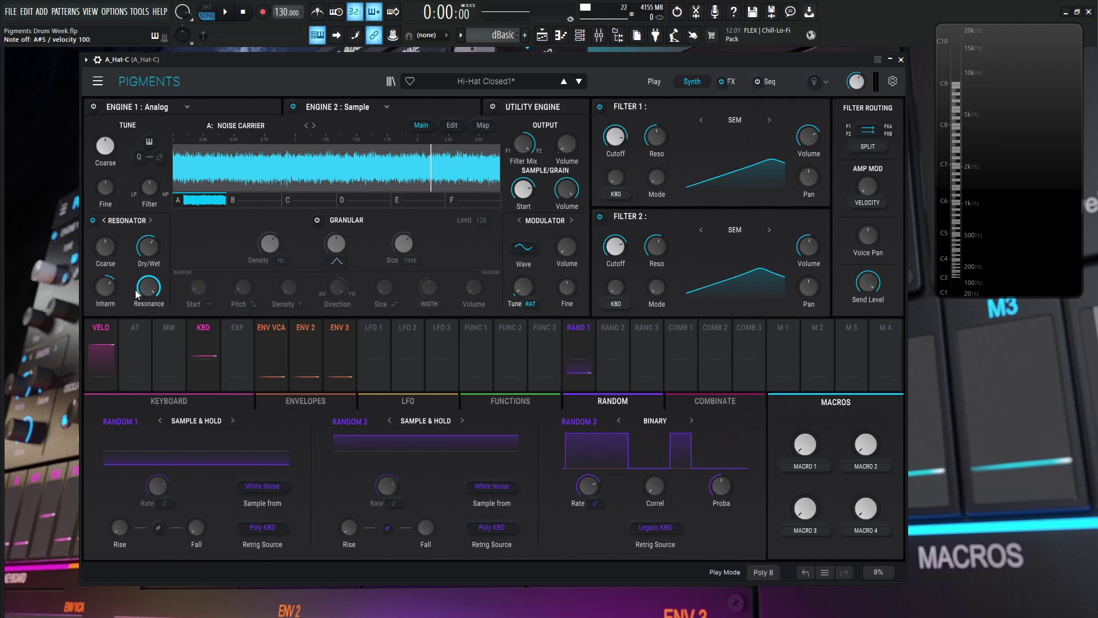
{"action": "mouse_move", "coordinate": [105, 299]}
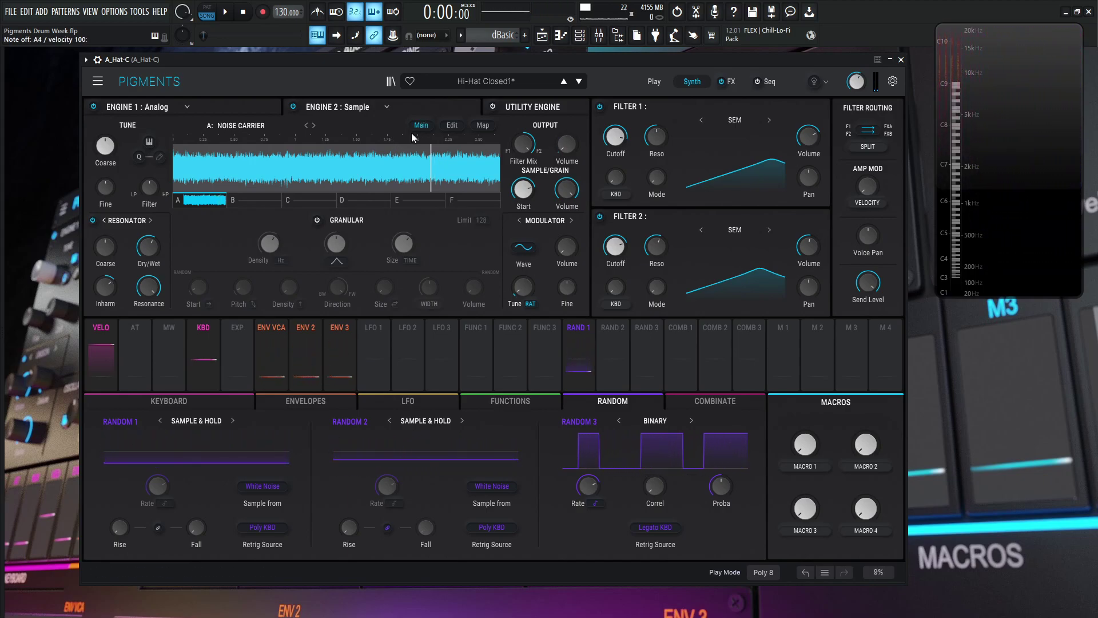
- Return to Engine 1's three oscillators and show the ENV VCA, ENV 2 and ENV 3 envelopes
{"action": "left_click", "coordinate": [250, 107]}
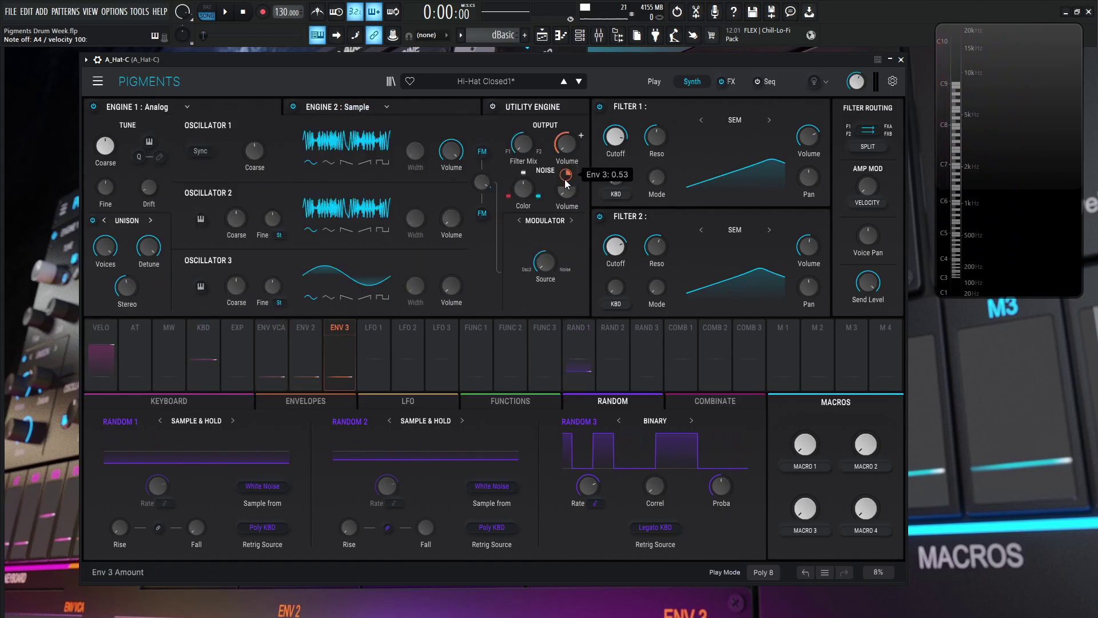
{"action": "left_click", "coordinate": [461, 108]}
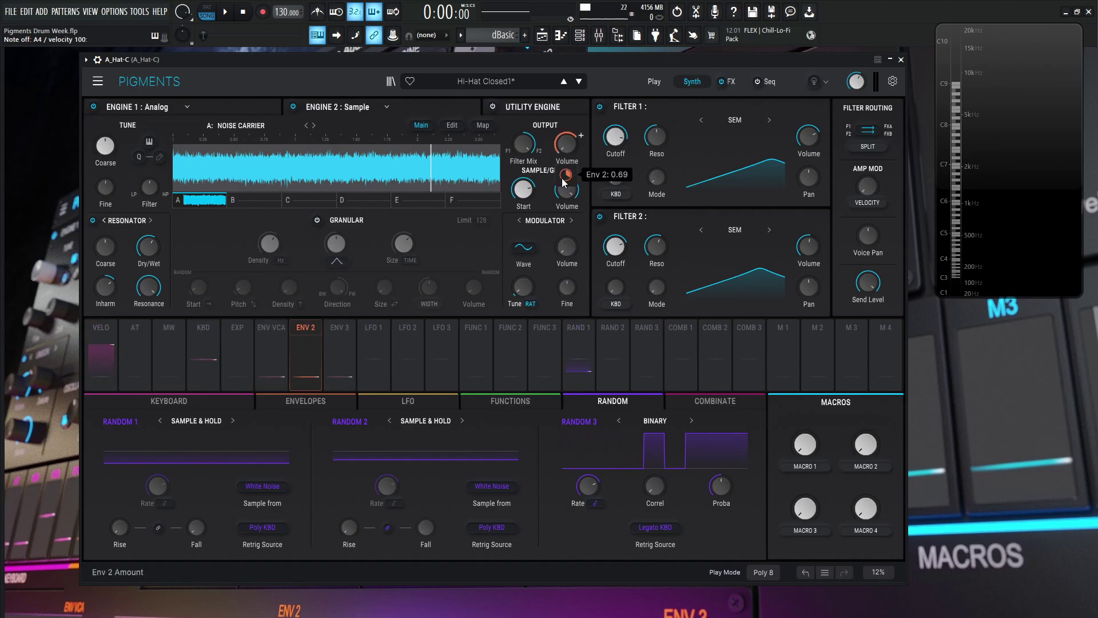
{"action": "left_click", "coordinate": [253, 106]}
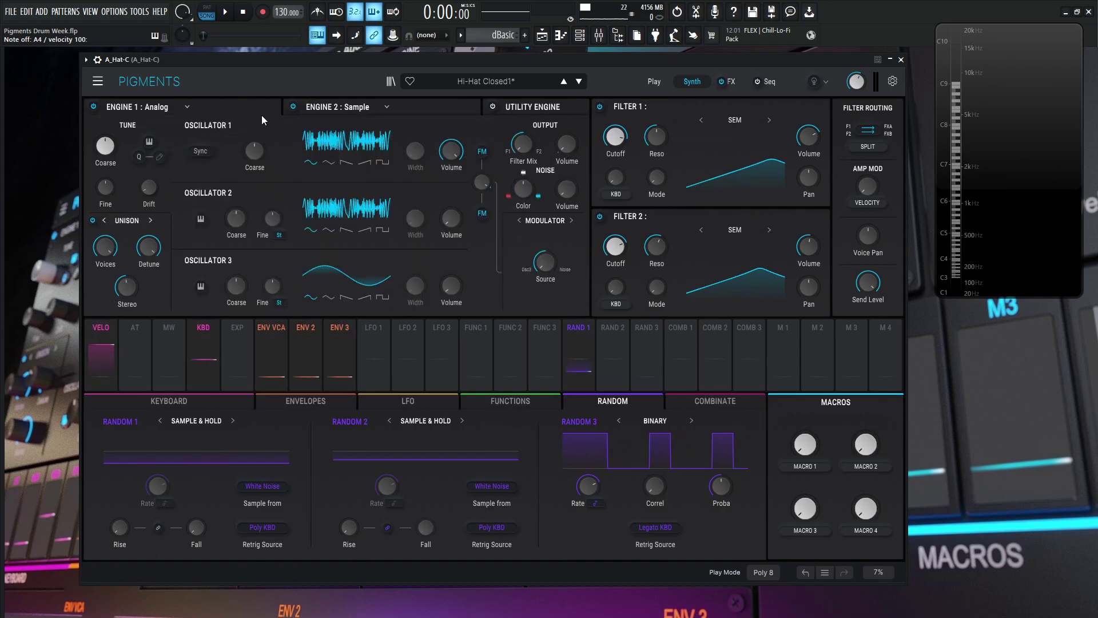
{"action": "mouse_move", "coordinate": [446, 335]}
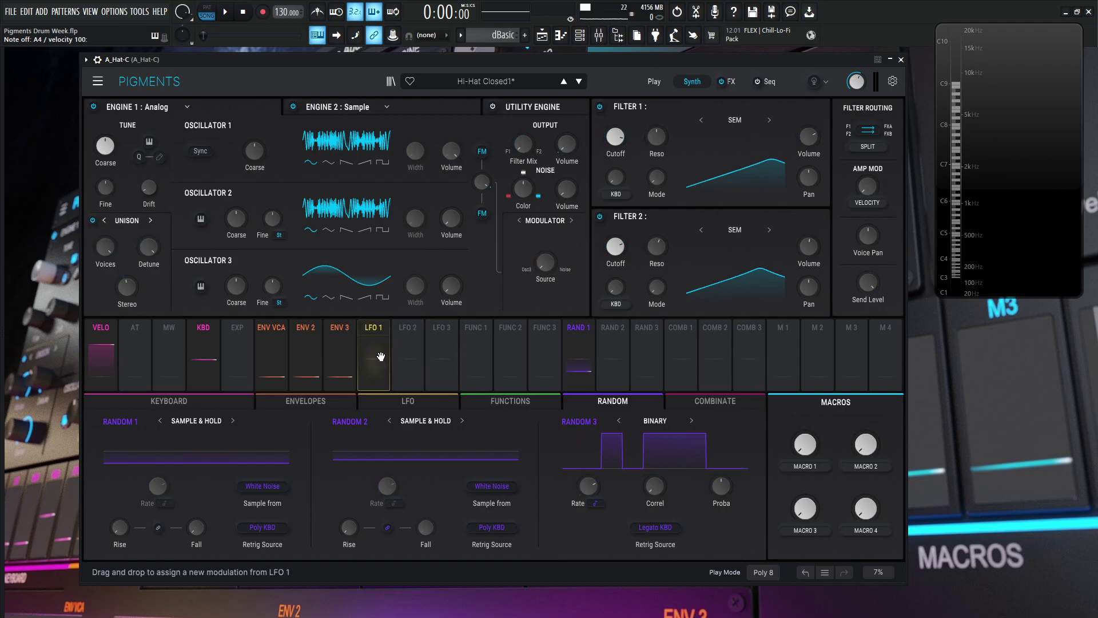
{"action": "left_click", "coordinate": [316, 403]}
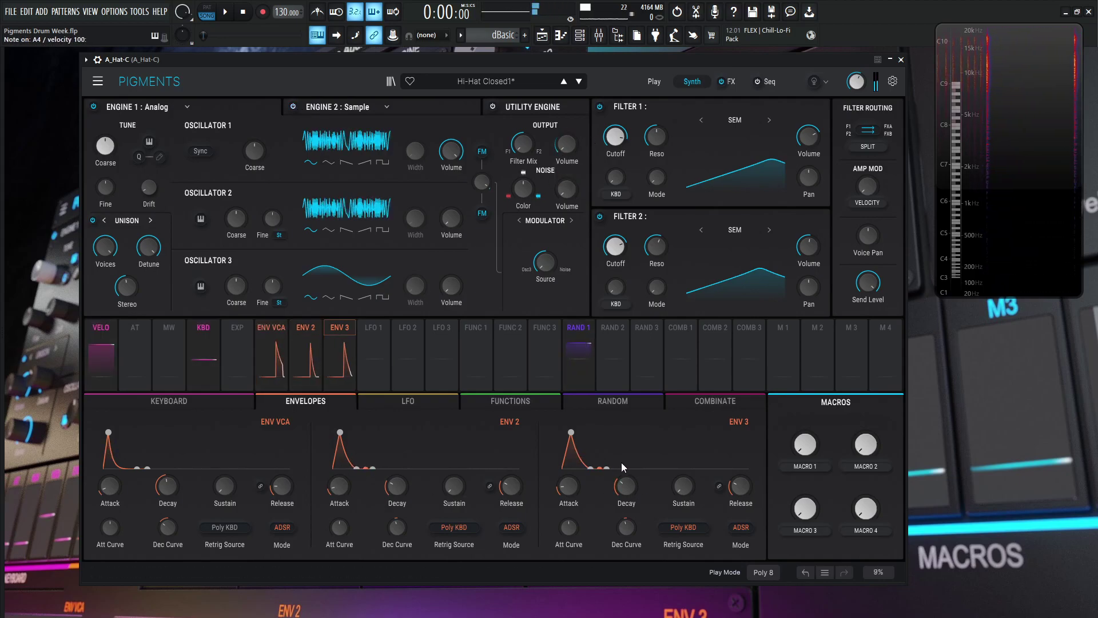
{"action": "mouse_move", "coordinate": [564, 490]}
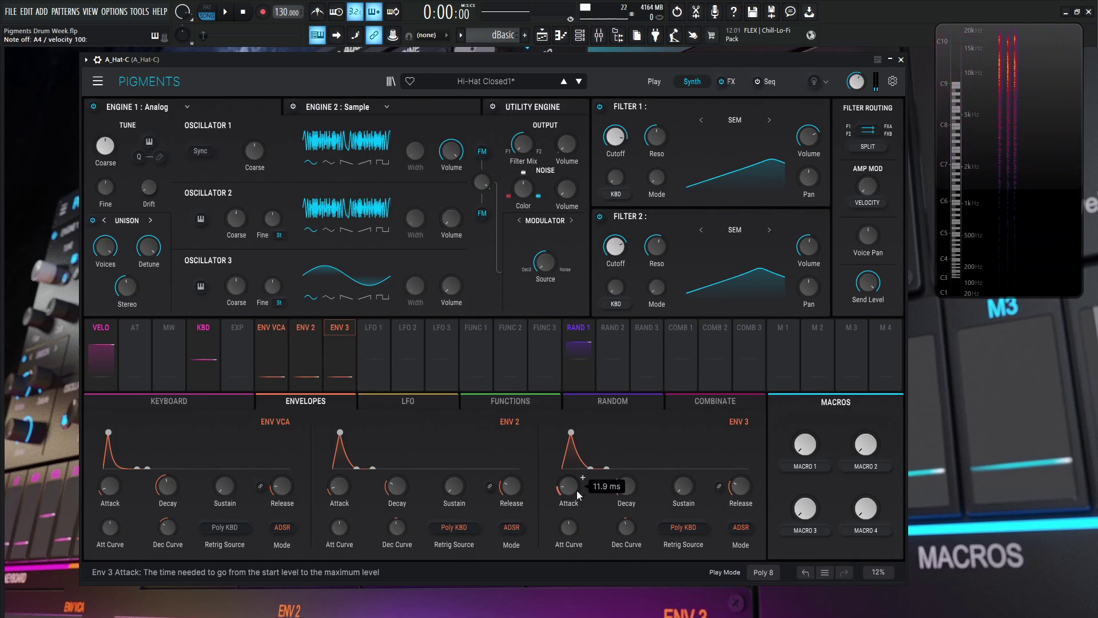
{"action": "mouse_move", "coordinate": [629, 489]}
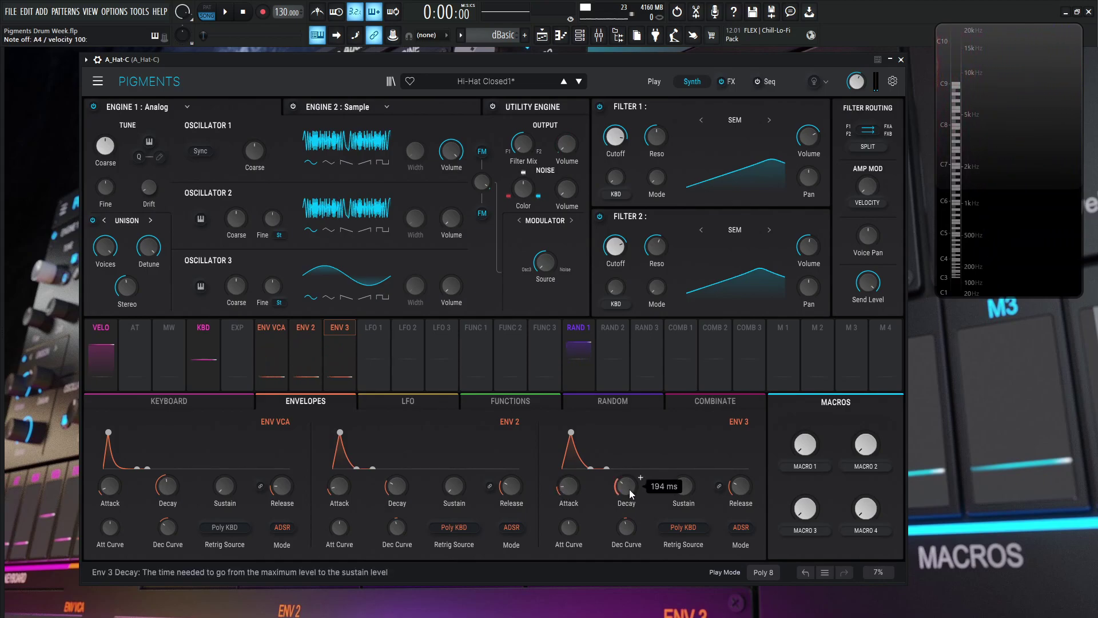
{"action": "mouse_move", "coordinate": [747, 488]}
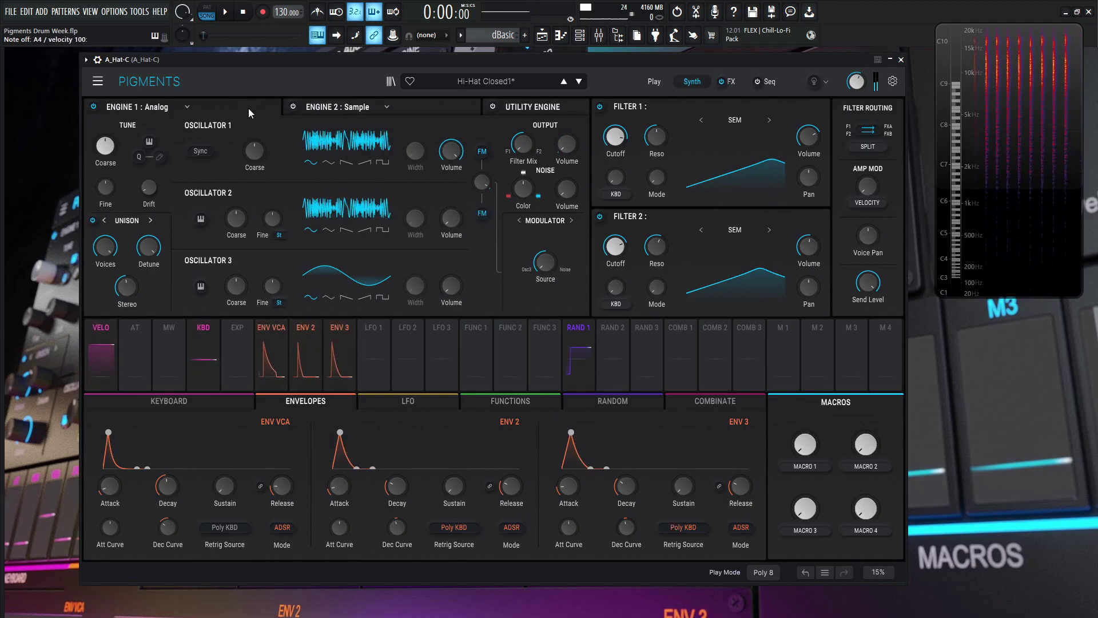
- Modulate the sample engine's Output Volume with ENV 2 at 0.69, then return to Engine 1
{"action": "left_click", "coordinate": [320, 107]}
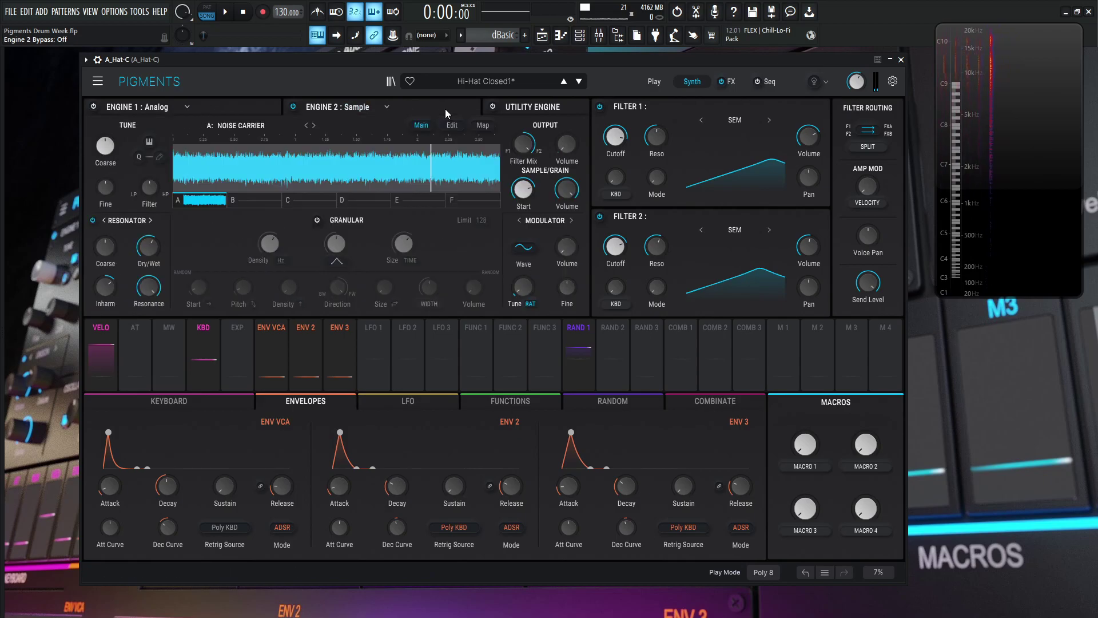
{"action": "left_click", "coordinate": [305, 327]}
{"action": "left_click_drag", "start_coordinate": [566, 175], "coordinate": [570, 177]}
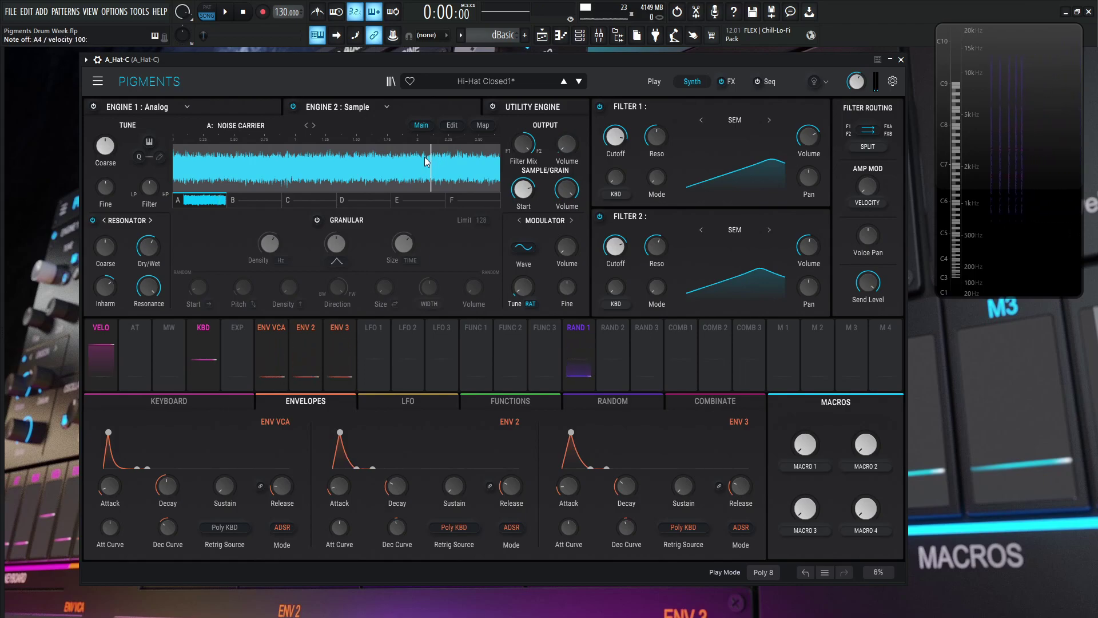
{"action": "left_click", "coordinate": [239, 107]}
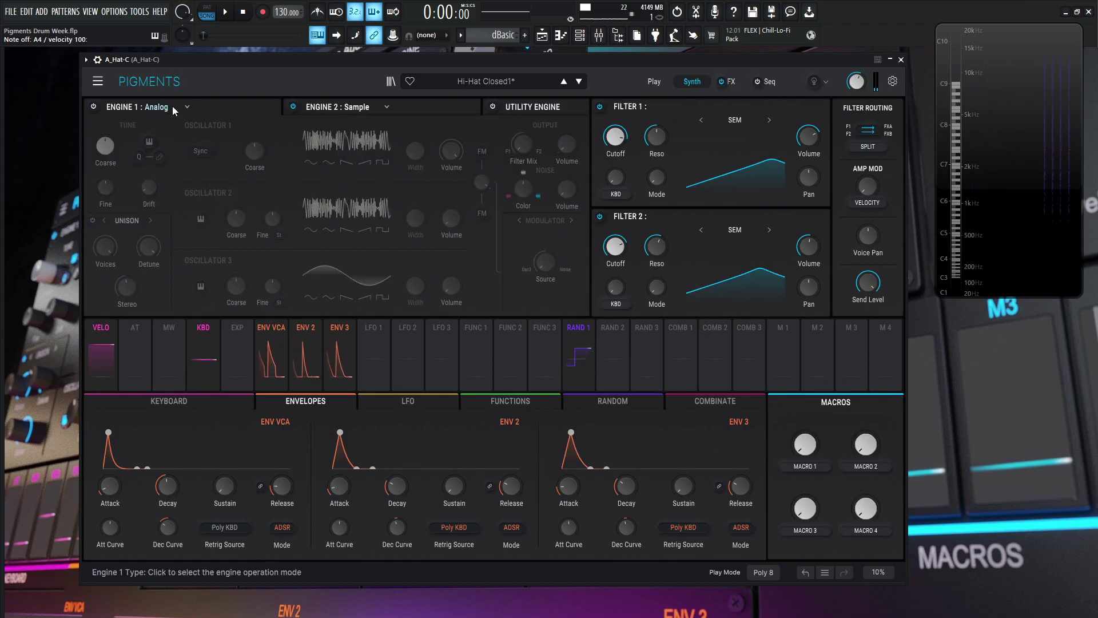
- Audition the analog engine alone through the SEM filters, with Engine 2 bypassed
{"action": "left_click", "coordinate": [96, 106]}
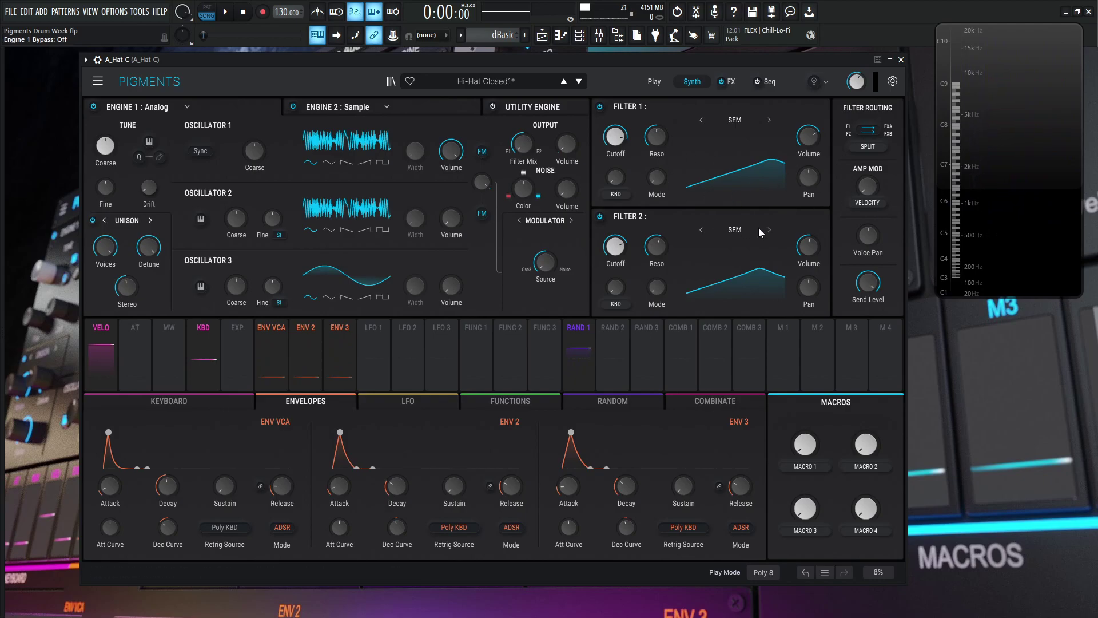
{"action": "left_click", "coordinate": [295, 107]}
{"action": "mouse_move", "coordinate": [618, 141]}
{"action": "key", "text": "j"}
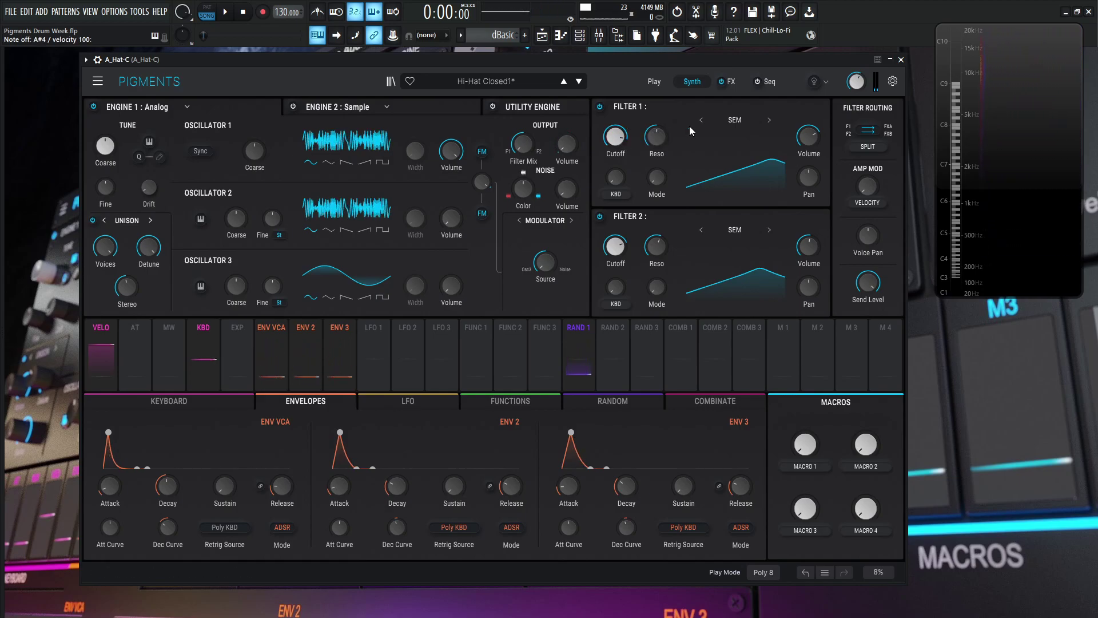
{"action": "mouse_move", "coordinate": [657, 139]}
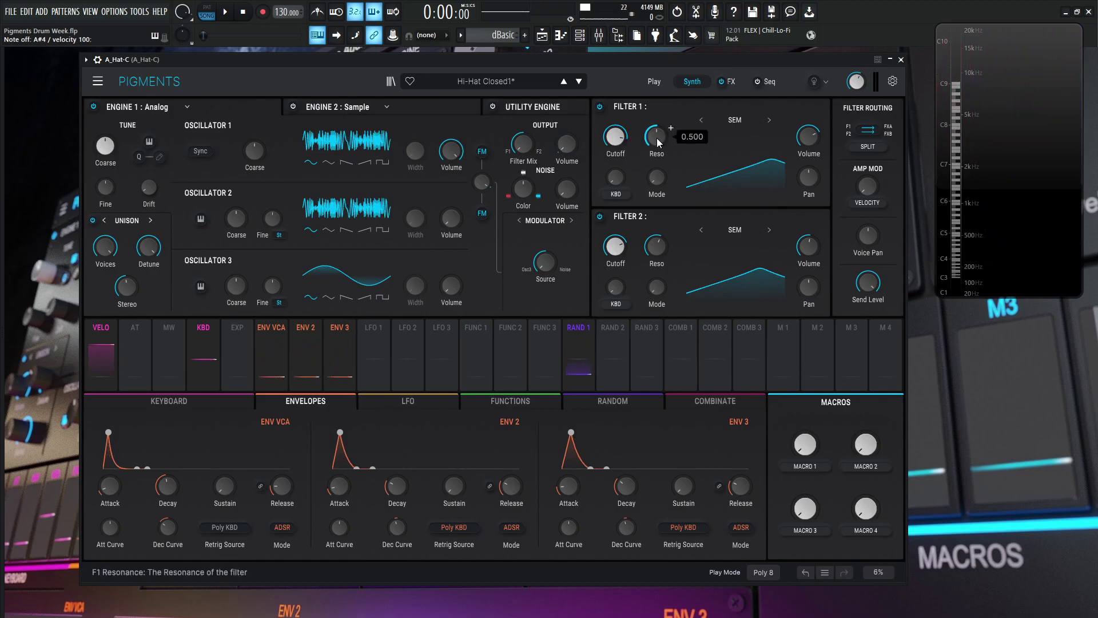
{"action": "mouse_move", "coordinate": [657, 183]}
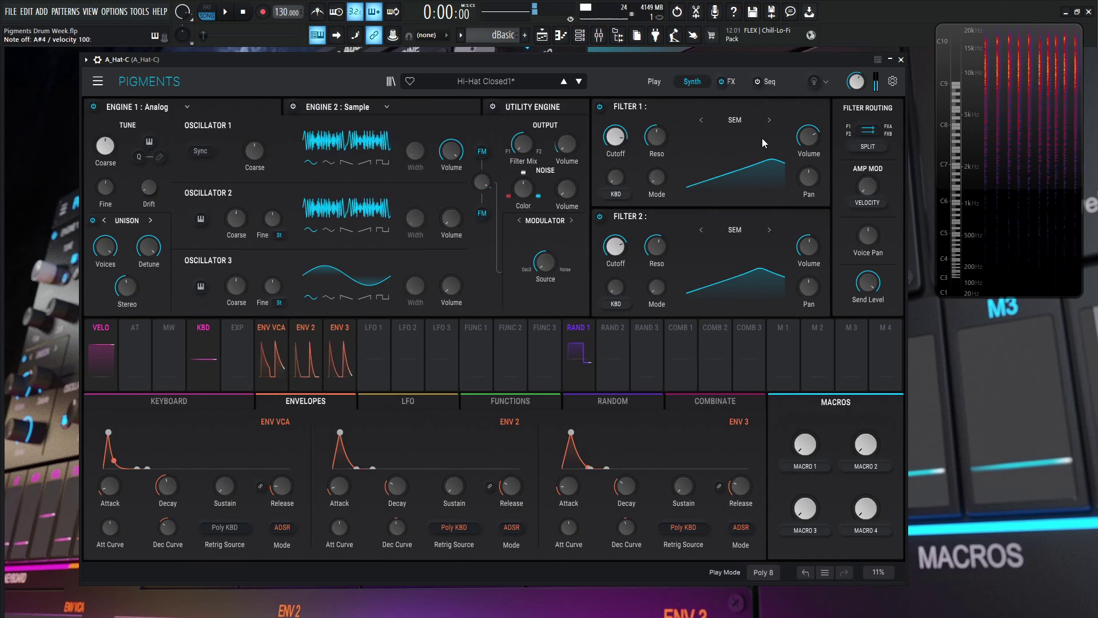
- Bypass the analog engine and check the sample engine through Filter 1
{"action": "left_click", "coordinate": [94, 107]}
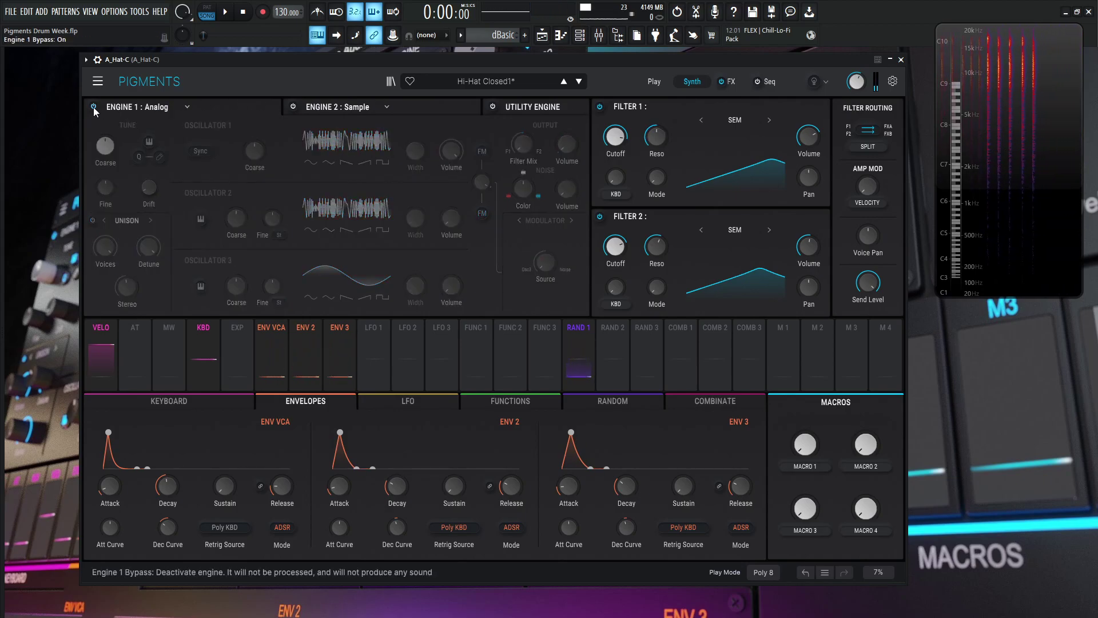
{"action": "left_click", "coordinate": [406, 110]}
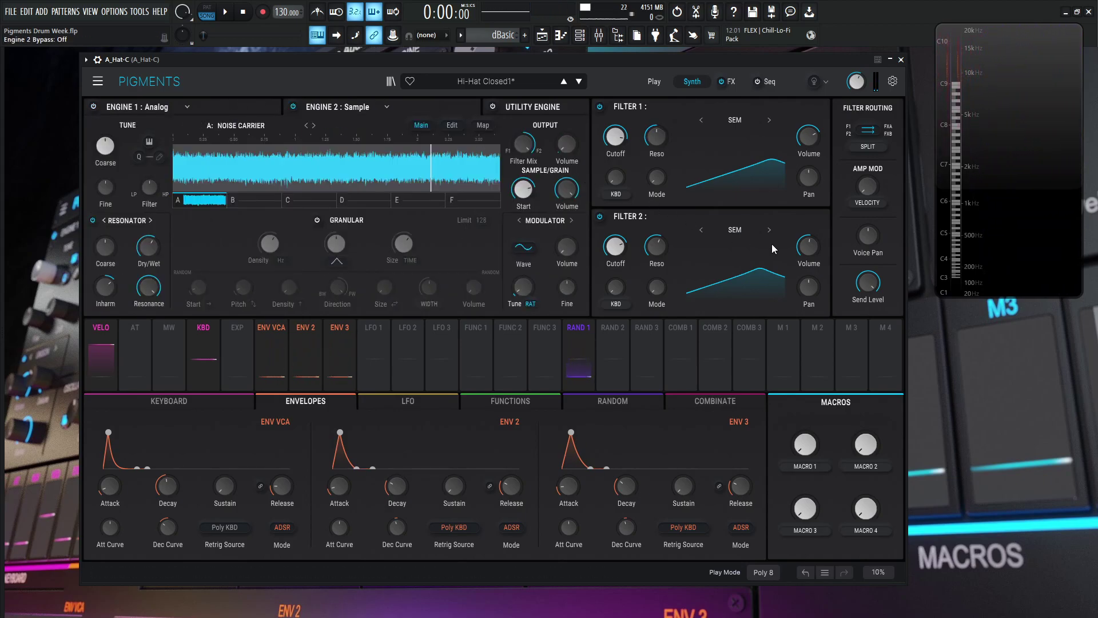
{"action": "mouse_move", "coordinate": [615, 253]}
- Bypass the sample engine and switch off both FX A inserts, Multi Filter and Distortion
{"action": "left_click", "coordinate": [731, 82]}
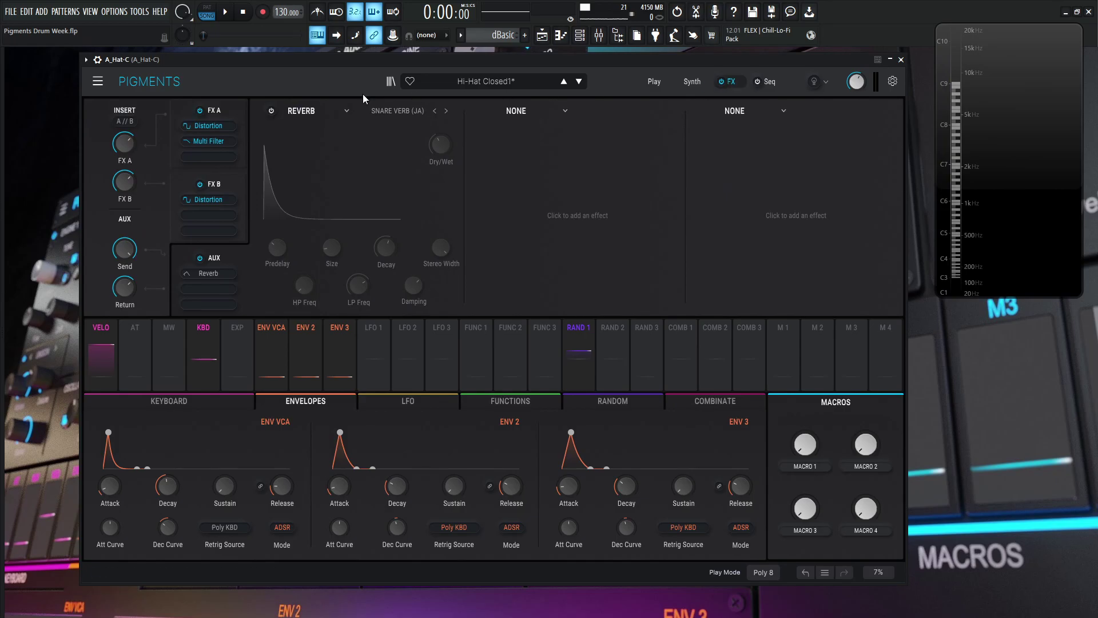
{"action": "left_click", "coordinate": [230, 116]}
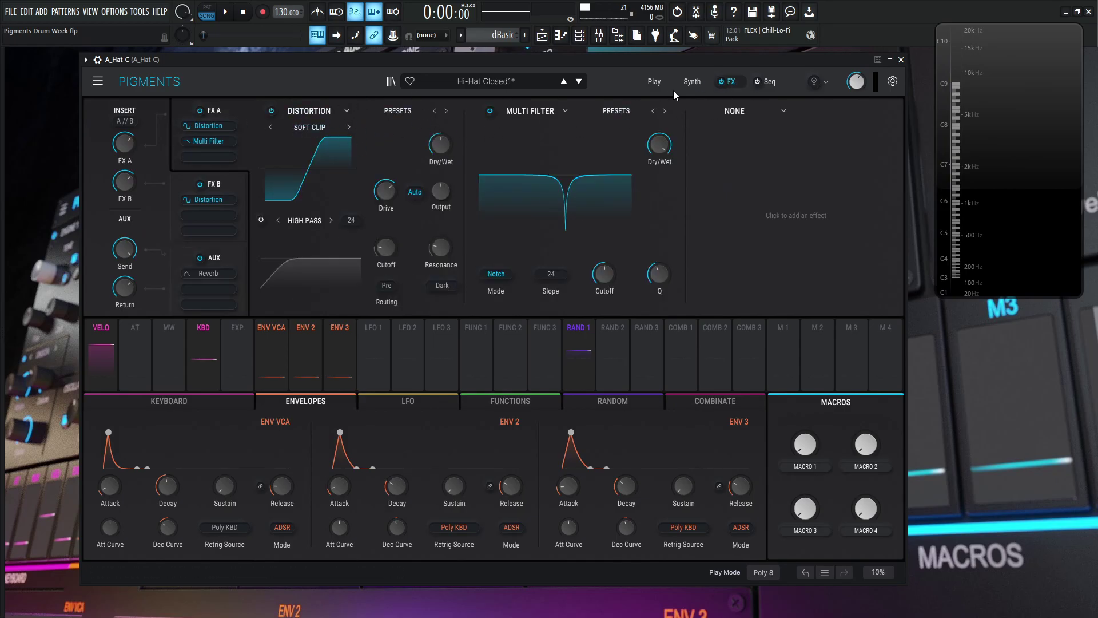
{"action": "left_click", "coordinate": [694, 82]}
{"action": "left_click", "coordinate": [293, 106]}
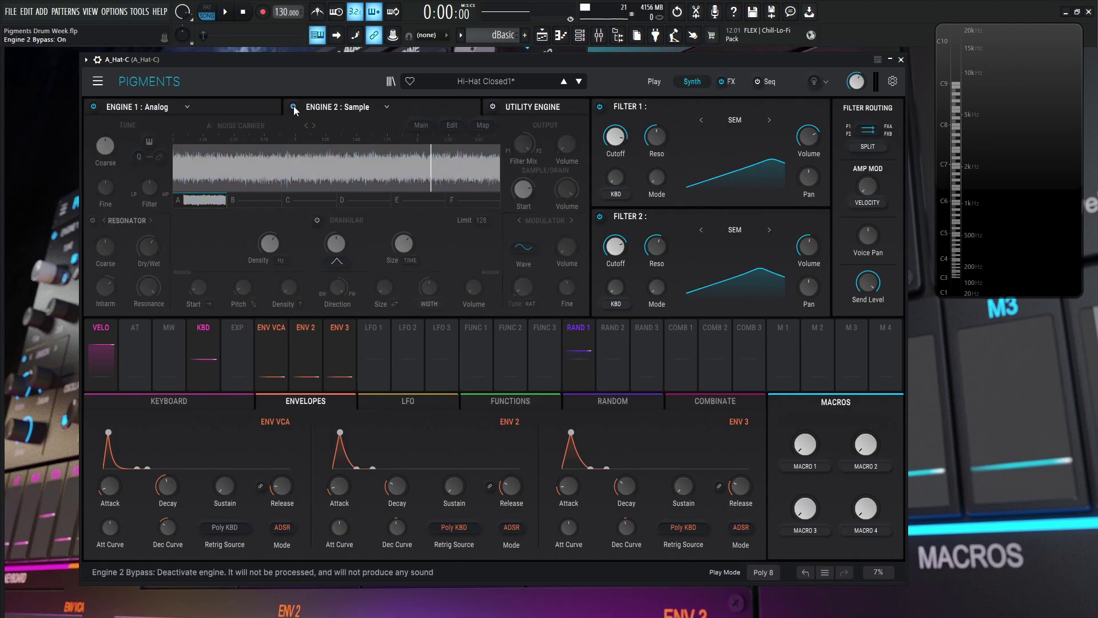
{"action": "left_click", "coordinate": [232, 105]}
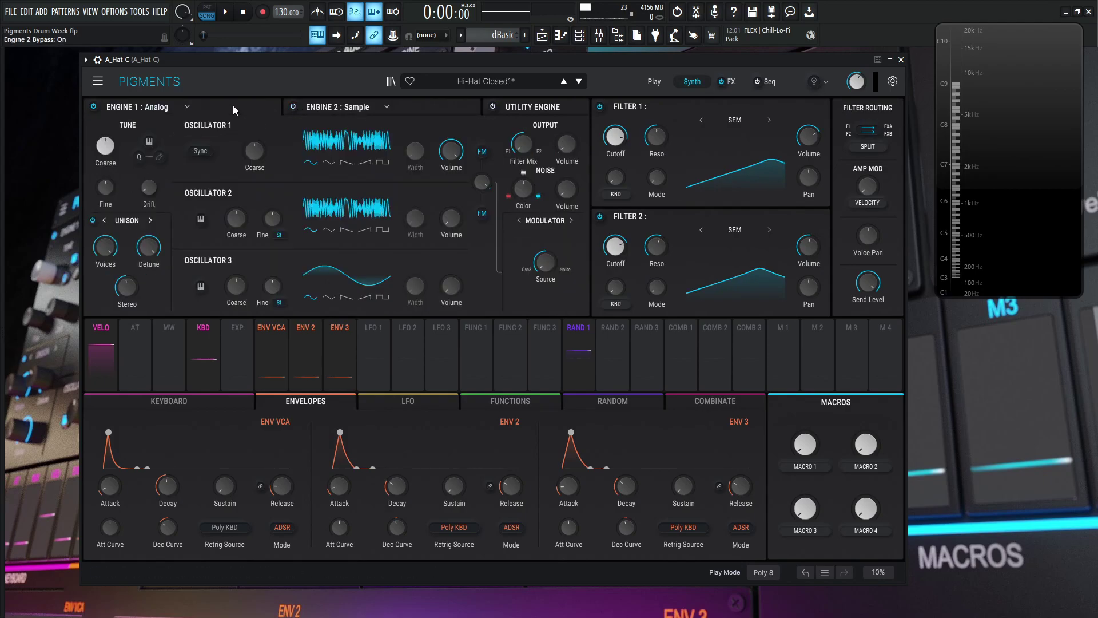
{"action": "left_click", "coordinate": [732, 82]}
{"action": "left_click", "coordinate": [490, 112]}
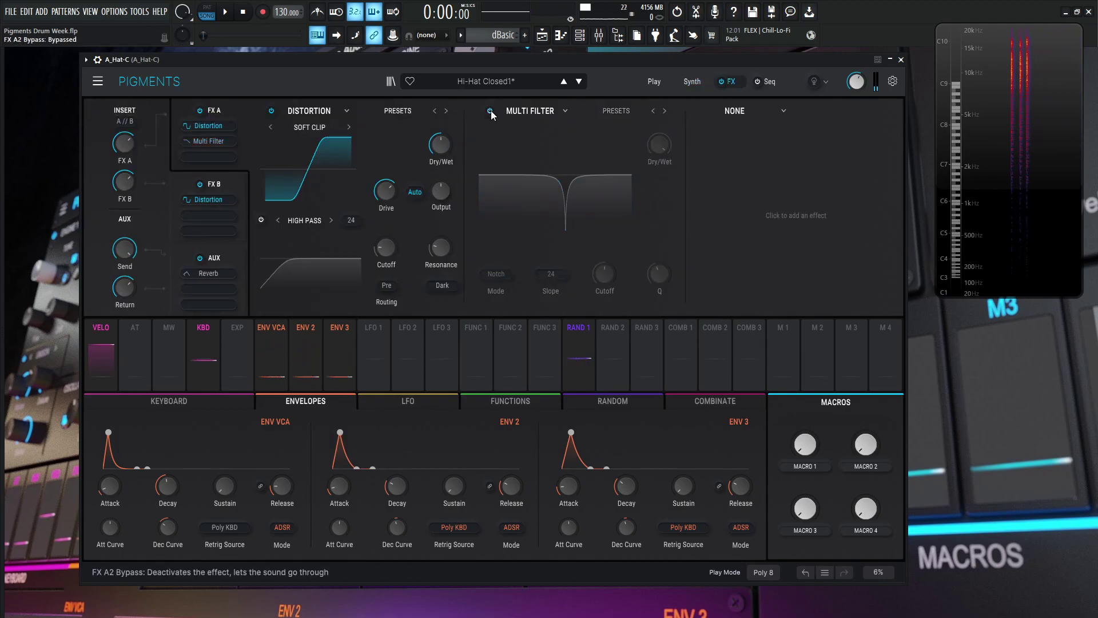
{"action": "left_click", "coordinate": [271, 110]}
- Compare the hi-hat with and without the Soft Clip distortion, leaving it enabled
{"action": "key", "text": "b"}
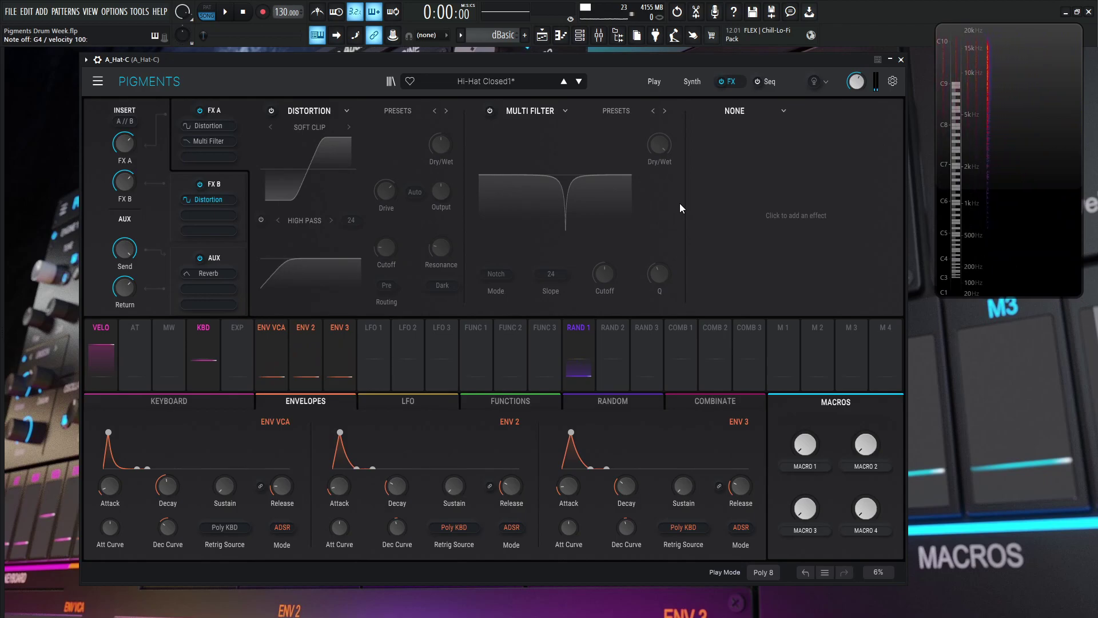
{"action": "key", "text": "b"}
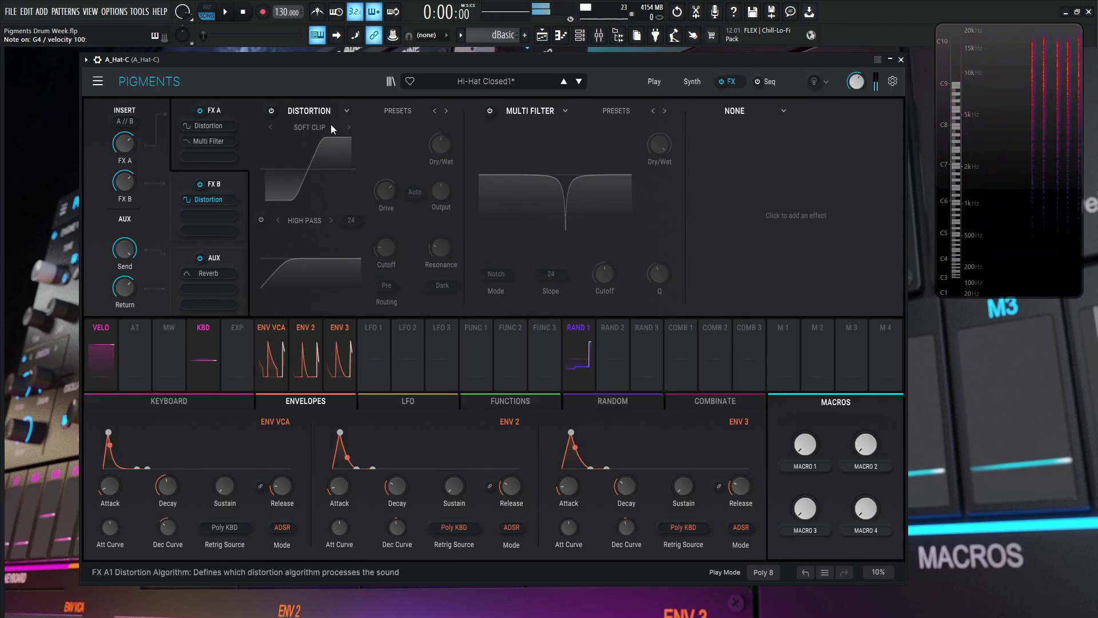
{"action": "left_click", "coordinate": [271, 111]}
{"action": "key", "text": "b"}
{"action": "left_click", "coordinate": [271, 111]}
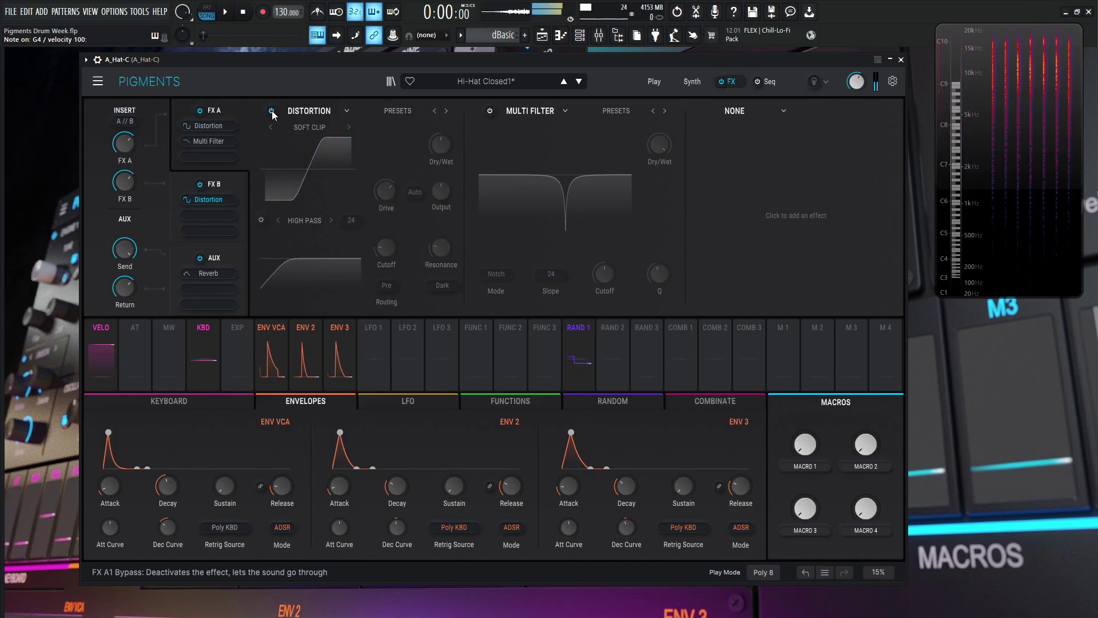
{"action": "key", "text": "b"}
{"action": "left_click", "coordinate": [272, 111]}
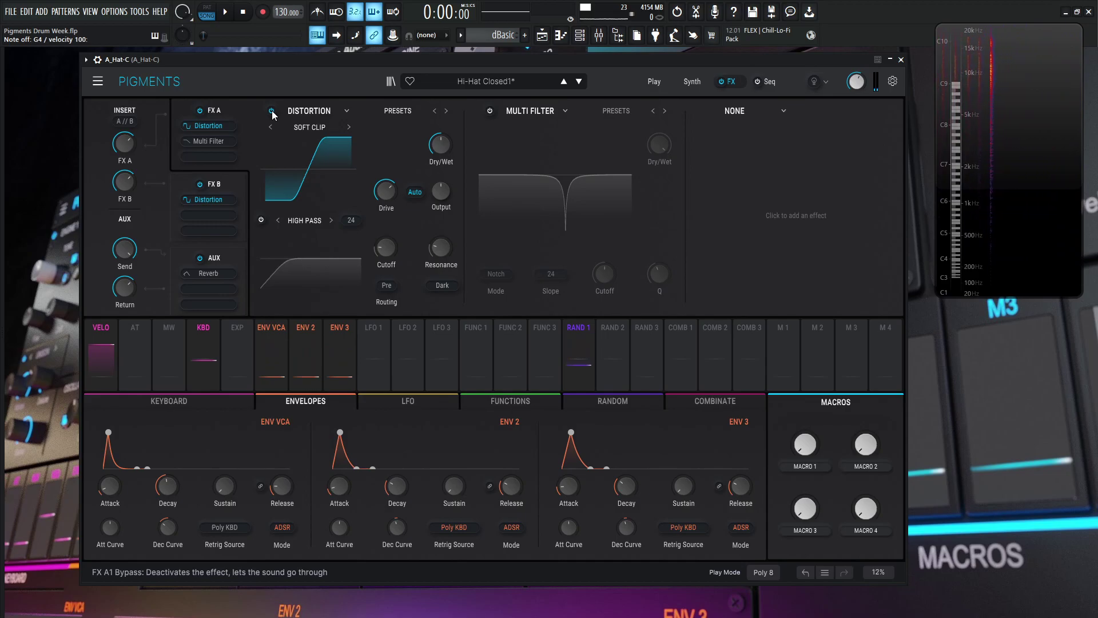
{"action": "mouse_move", "coordinate": [443, 150]}
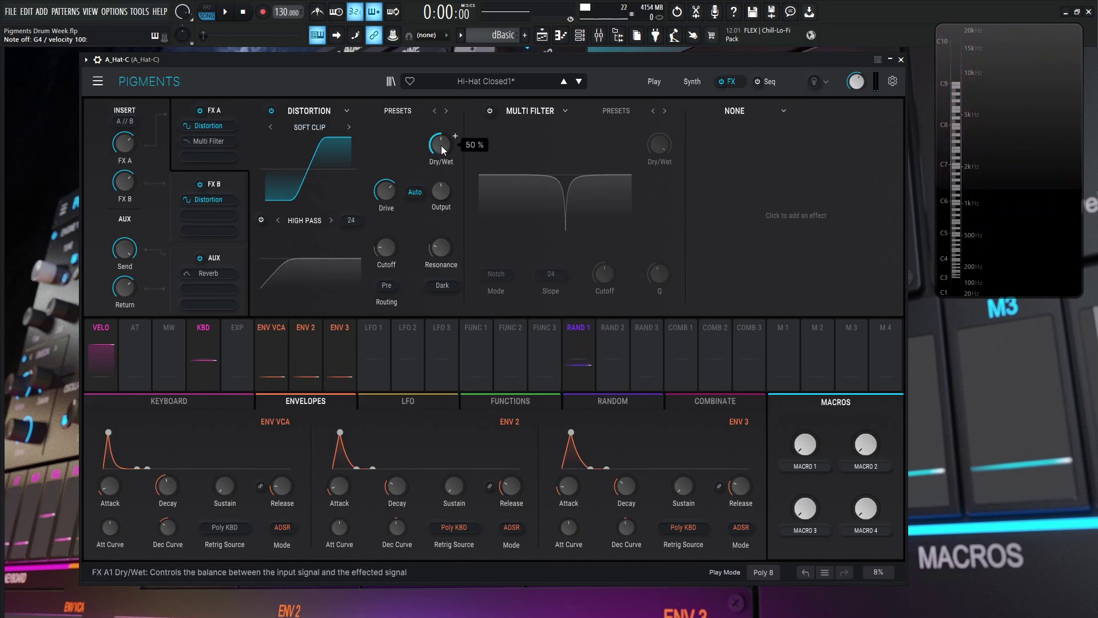
{"action": "mouse_move", "coordinate": [391, 199]}
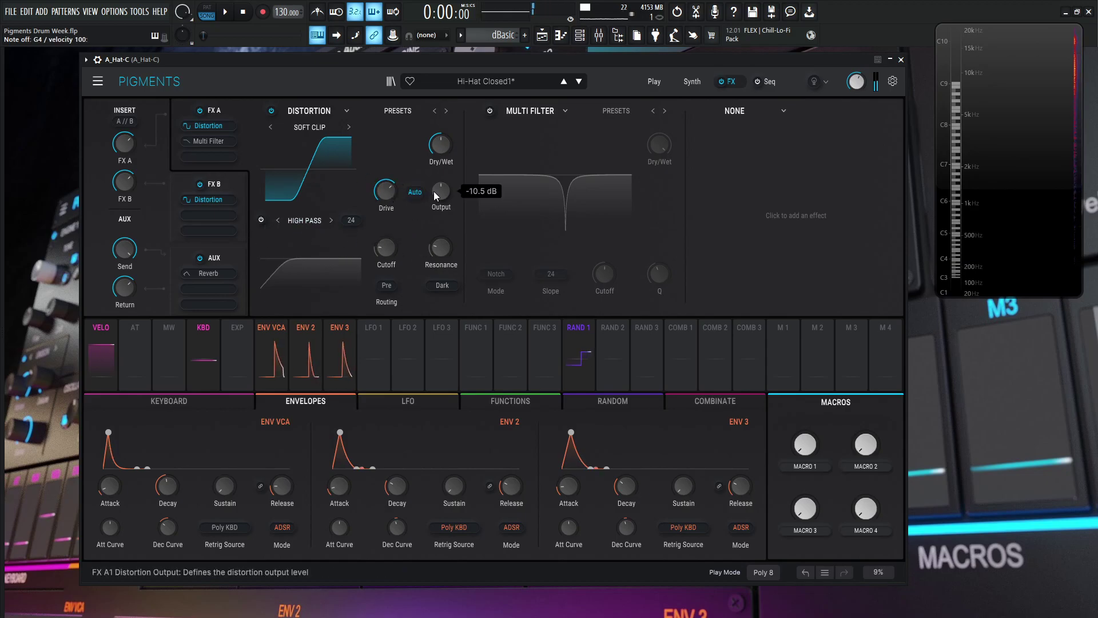
- Enable the 24-slope Notch Multi Filter at 1000 Hz, bypassing it once to compare
{"action": "left_click", "coordinate": [490, 111]}
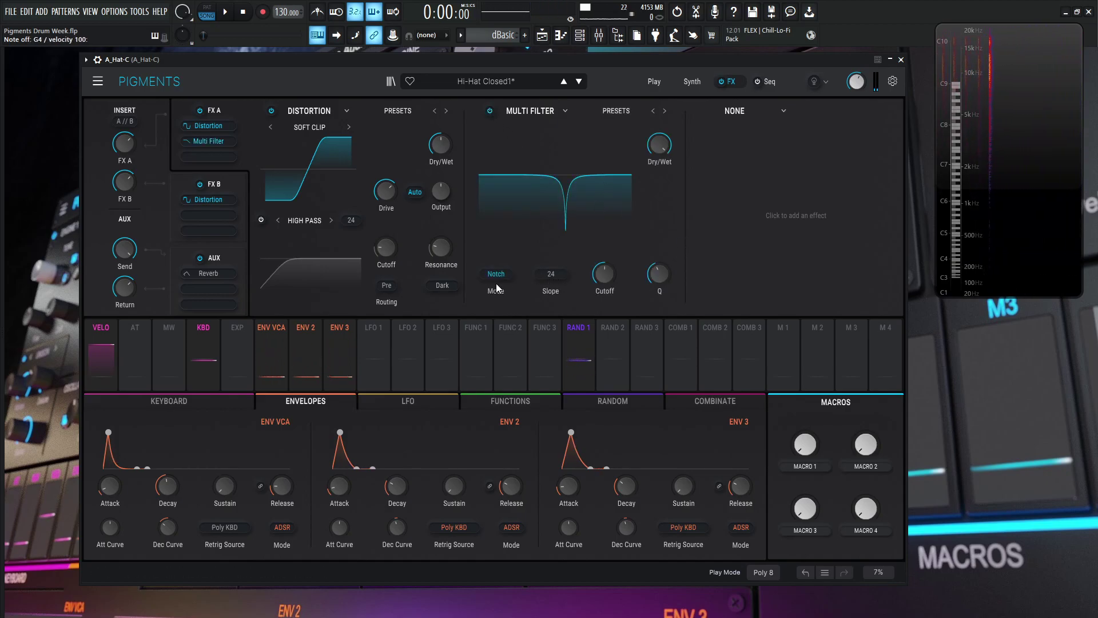
{"action": "mouse_move", "coordinate": [664, 278]}
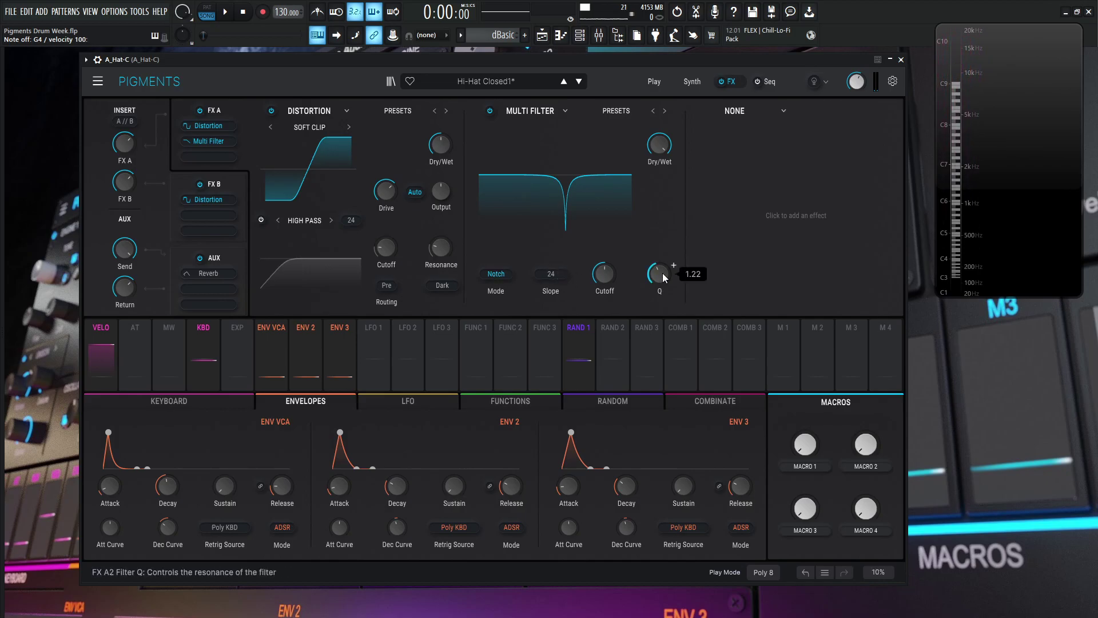
{"action": "mouse_move", "coordinate": [610, 277]}
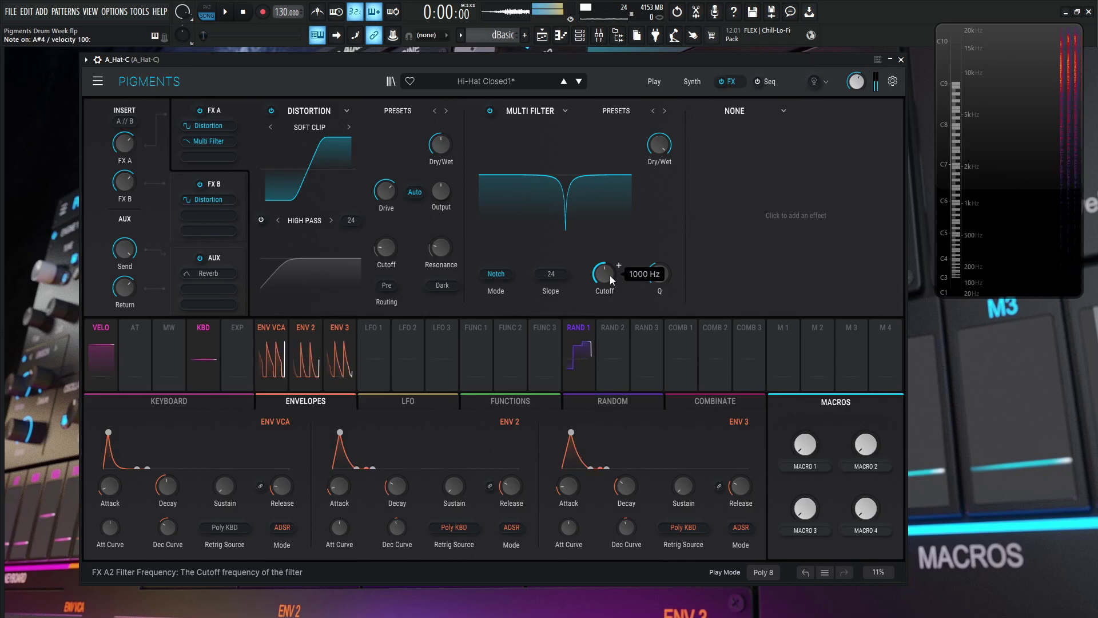
{"action": "left_click", "coordinate": [490, 111]}
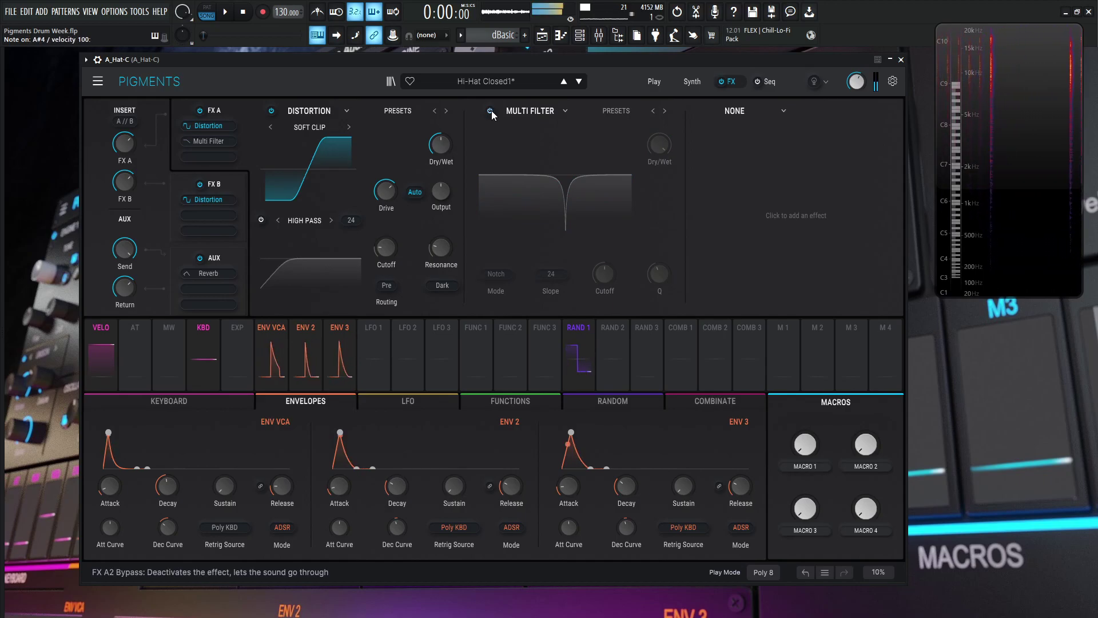
{"action": "left_click", "coordinate": [490, 111]}
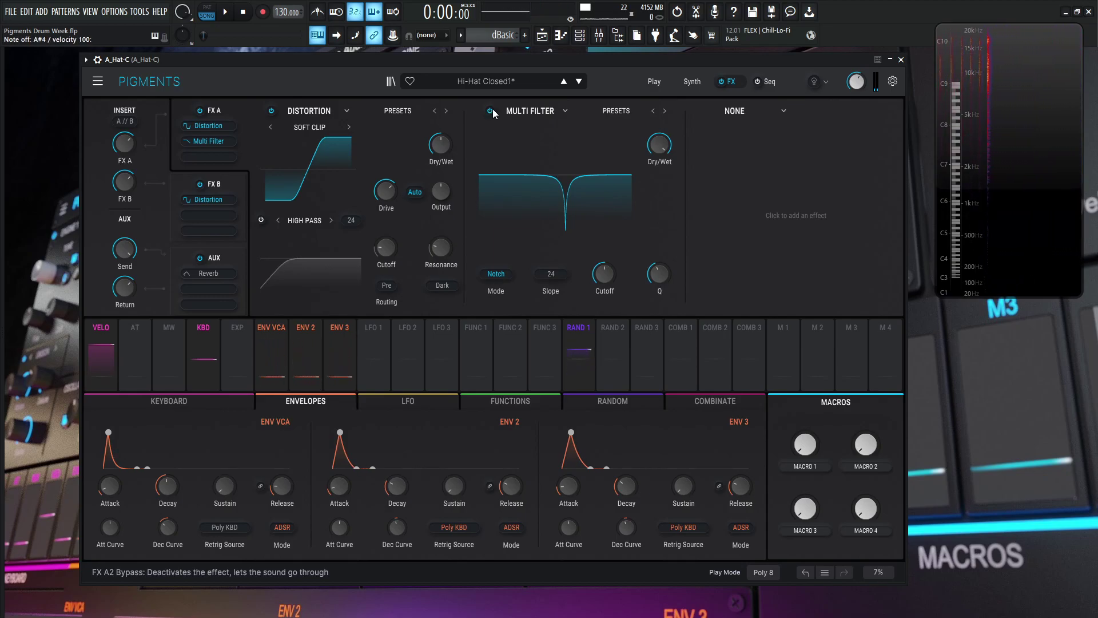
- Inspect FX B's Soft Clip distortion, then show the aux Snare Verb reverb at 0.00 dB send
{"action": "left_click", "coordinate": [239, 176]}
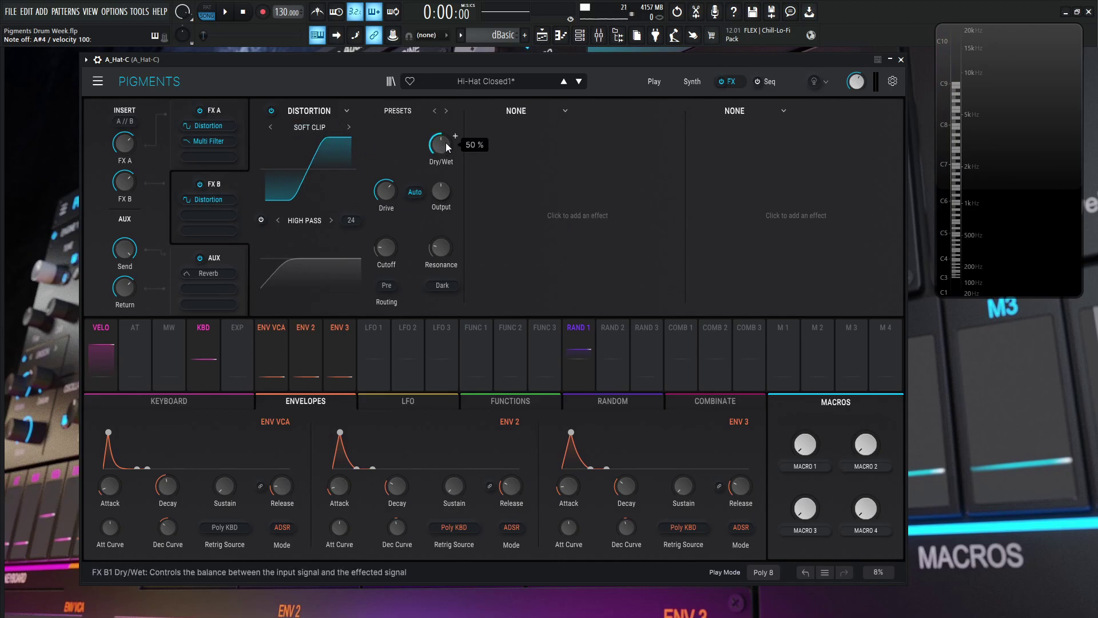
{"action": "mouse_move", "coordinate": [393, 195]}
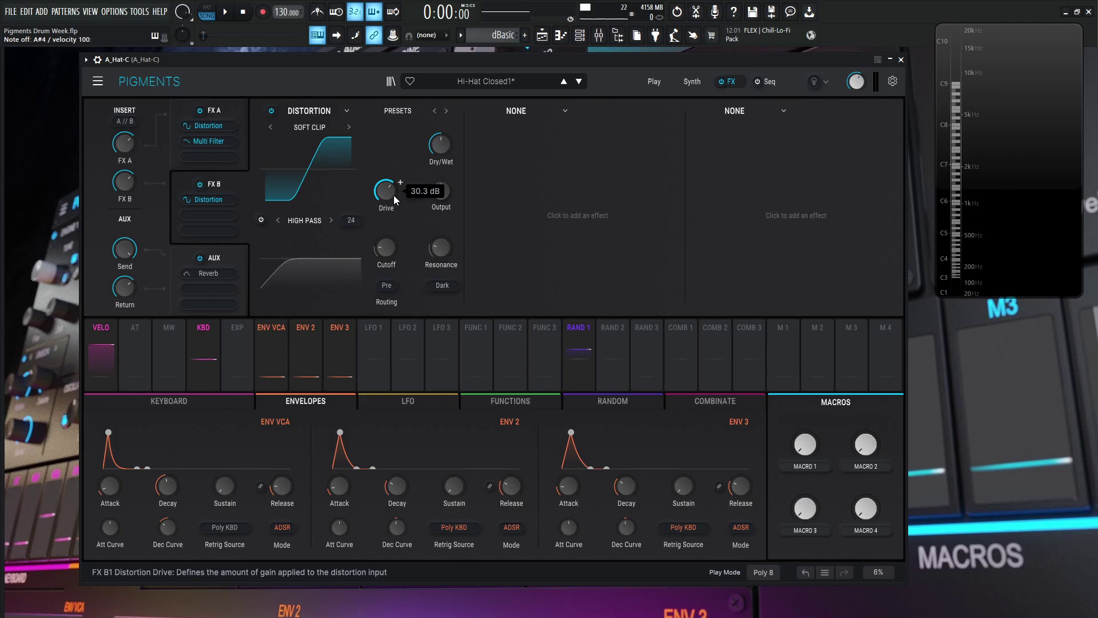
{"action": "left_click", "coordinate": [238, 266]}
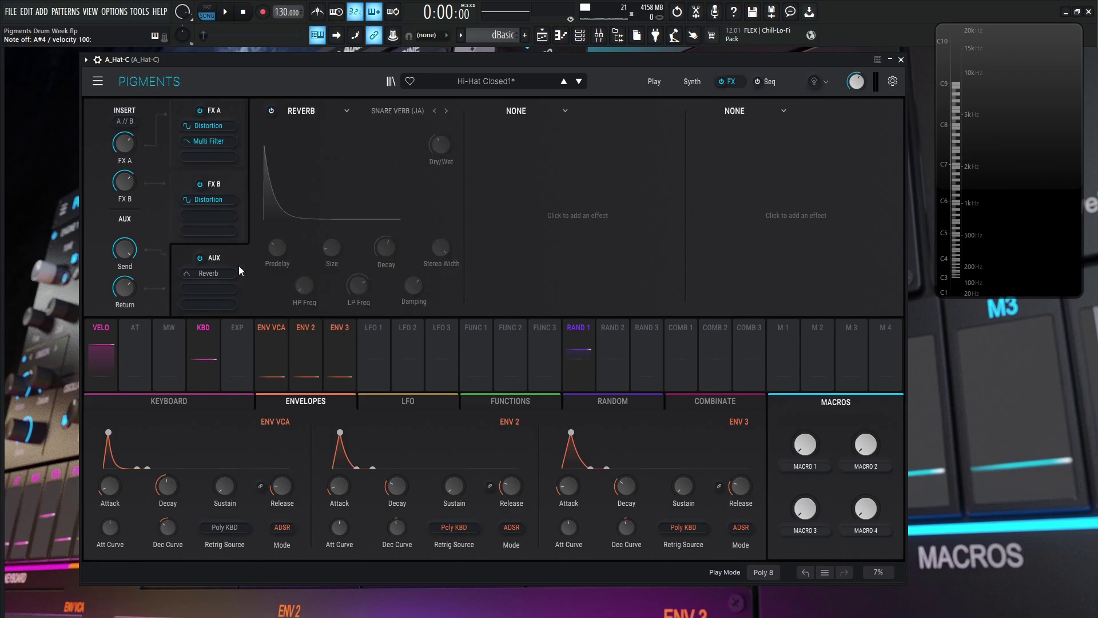
{"action": "mouse_move", "coordinate": [128, 257]}
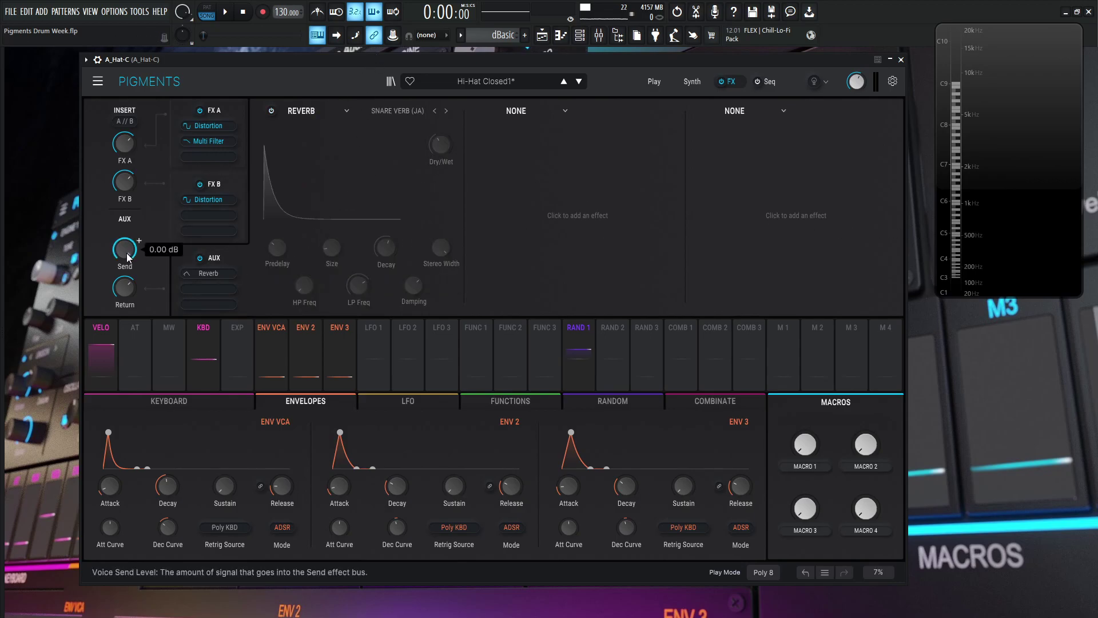
{"action": "mouse_move", "coordinate": [127, 294]}
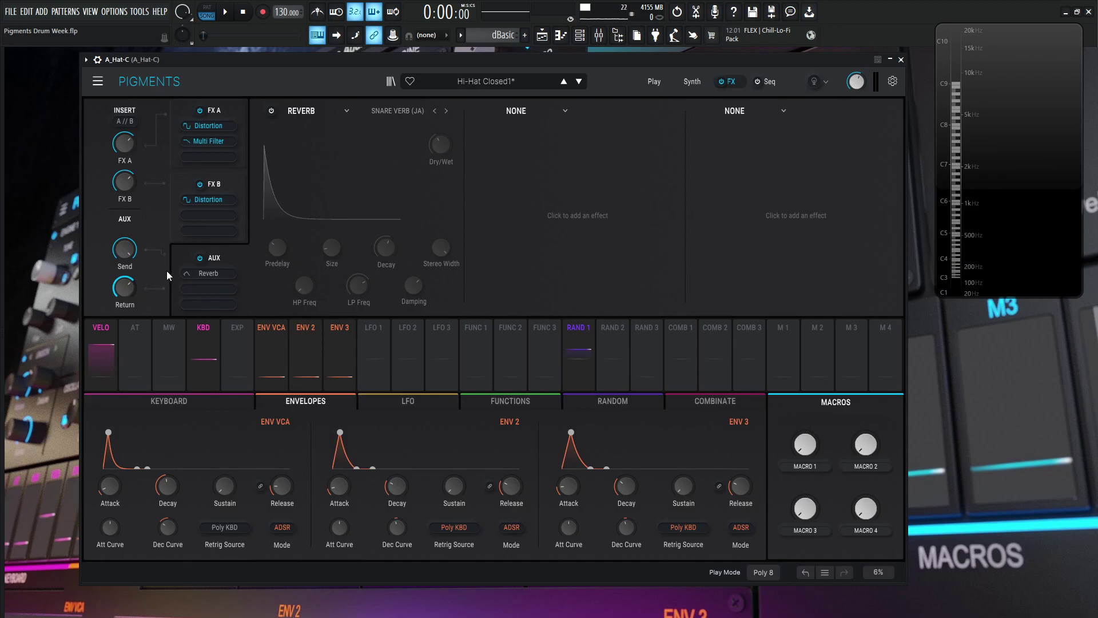
- Enable the aux Snare Verb reverb and inspect the ENV VCA knob values (decay curve -7.36)
{"action": "left_click", "coordinate": [271, 111]}
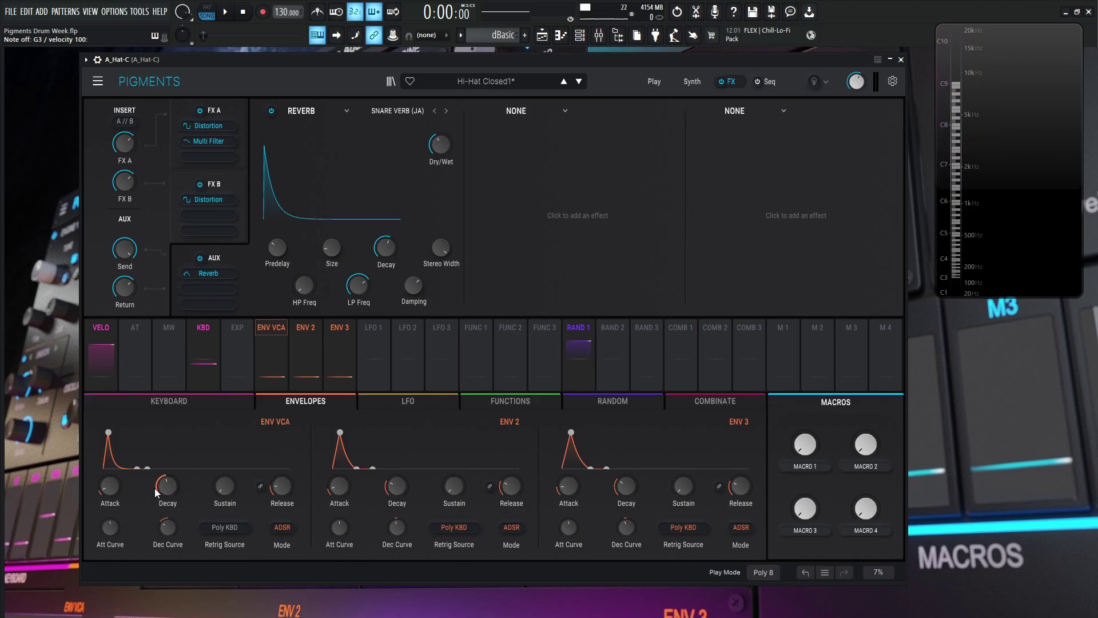
{"action": "mouse_move", "coordinate": [166, 493]}
{"action": "mouse_move", "coordinate": [223, 495]}
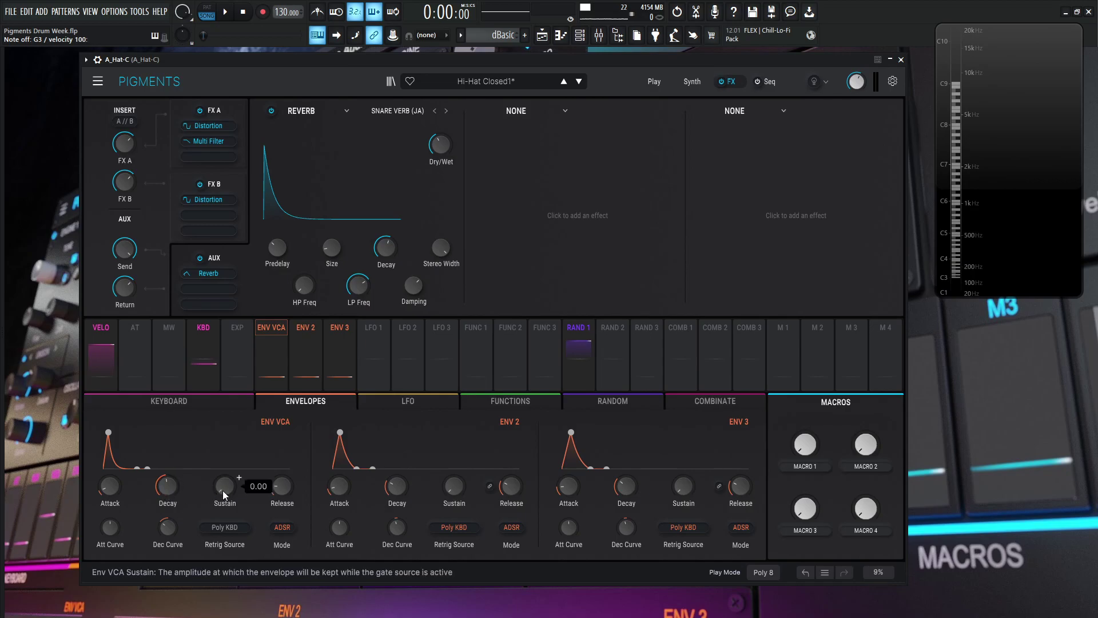
{"action": "mouse_move", "coordinate": [283, 491]}
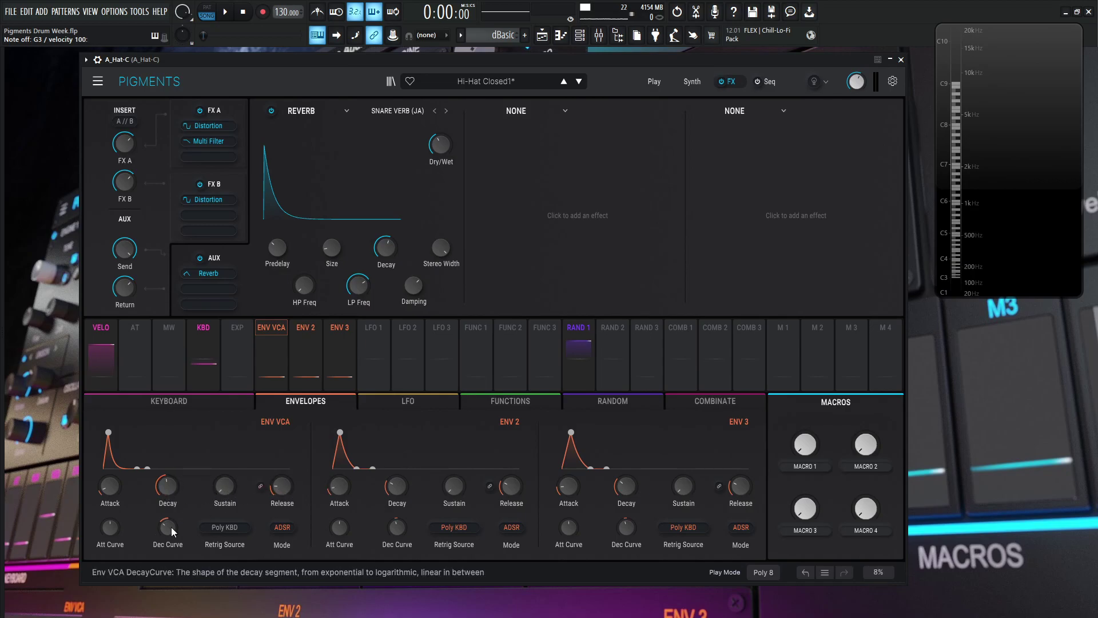
{"action": "mouse_move", "coordinate": [172, 531]}
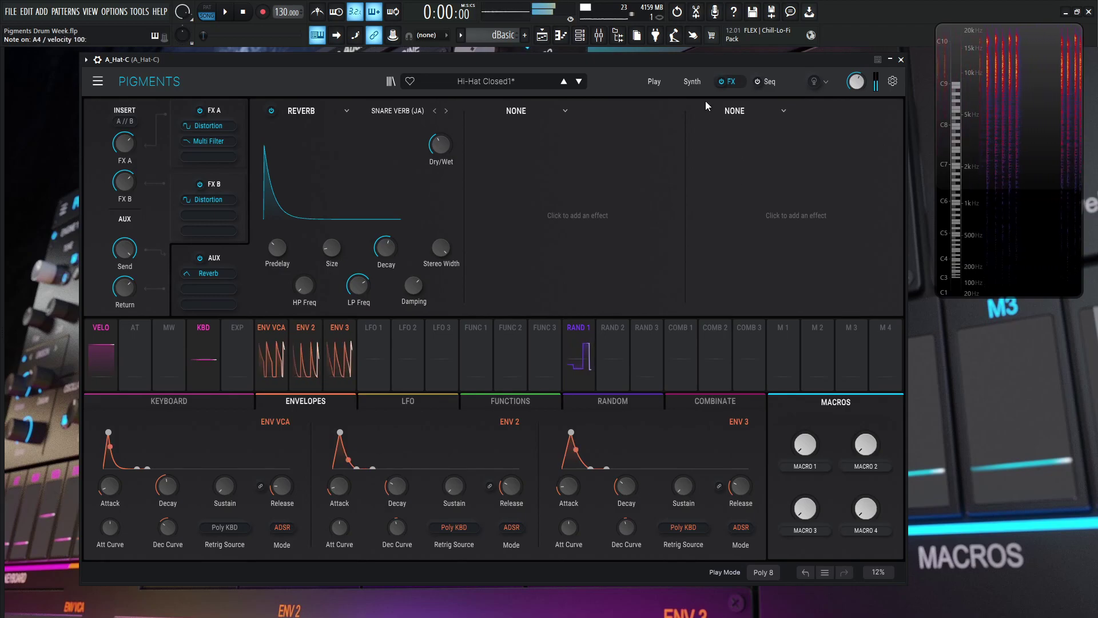
- Go back to the Synth page, then play and stop the FL Studio hi-hat pattern to audition it
{"action": "left_click", "coordinate": [690, 84]}
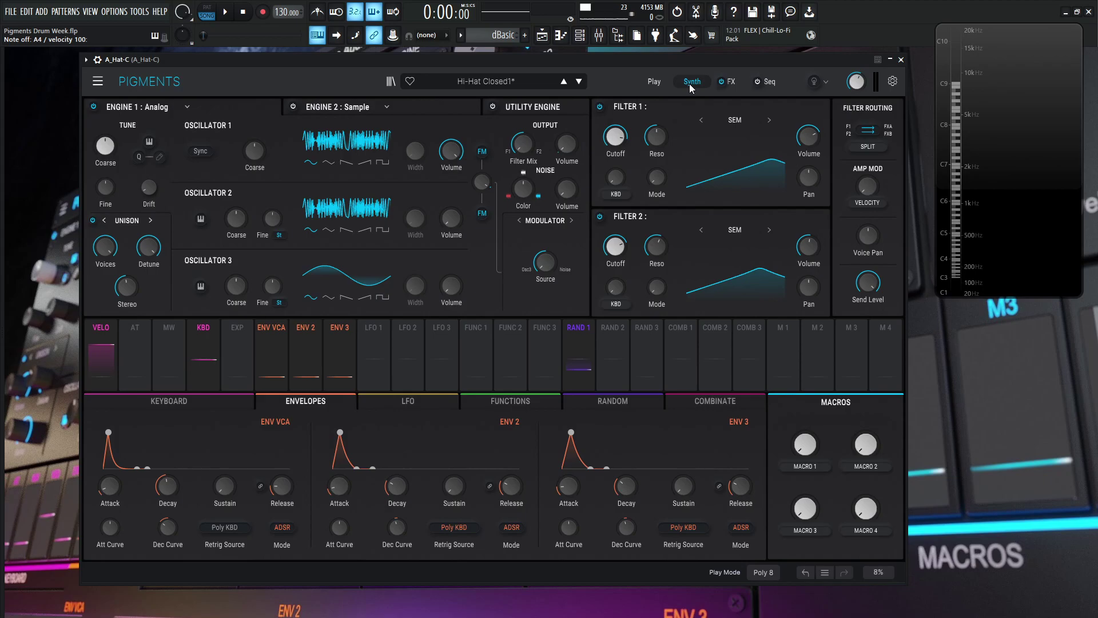
{"action": "key", "text": "space"}
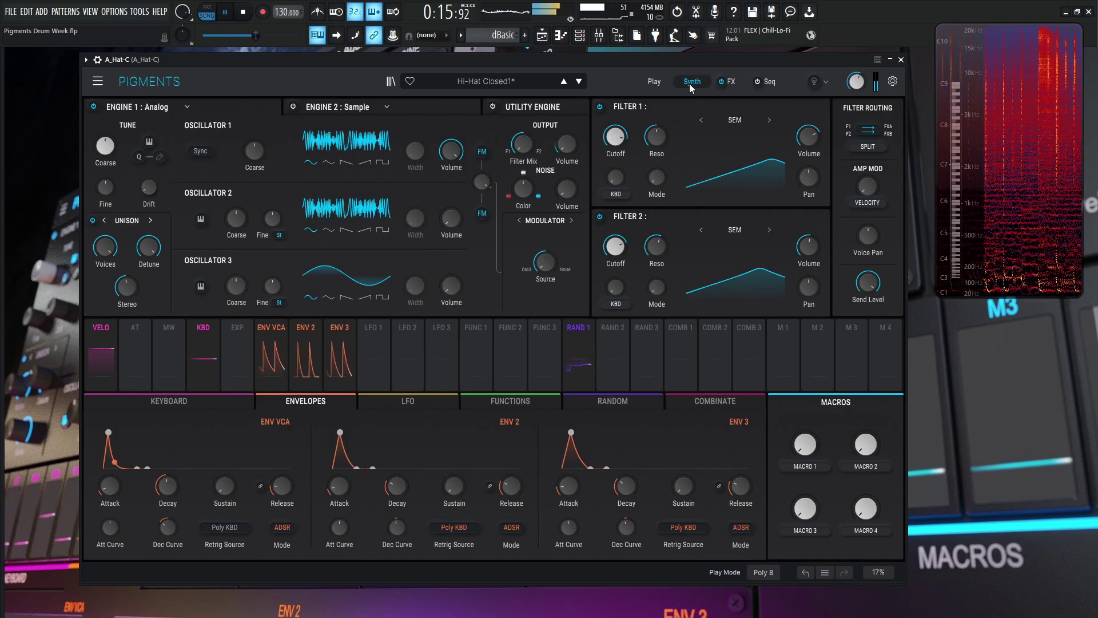
{"action": "key", "text": "space"}
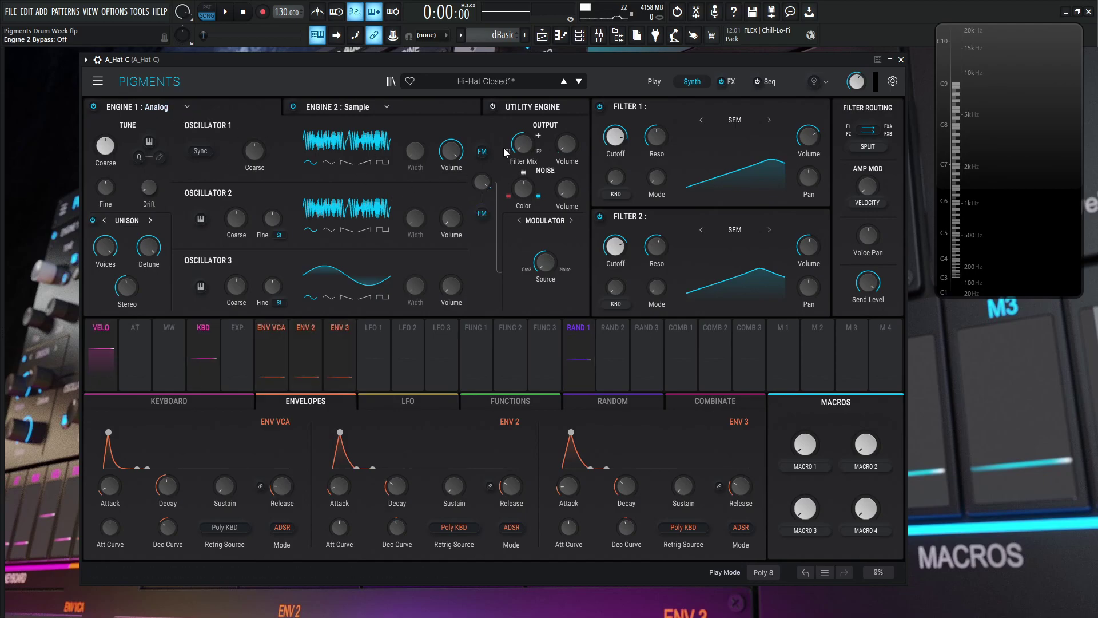
{"action": "mouse_move", "coordinate": [617, 147]}
{"action": "mouse_move", "coordinate": [619, 256]}
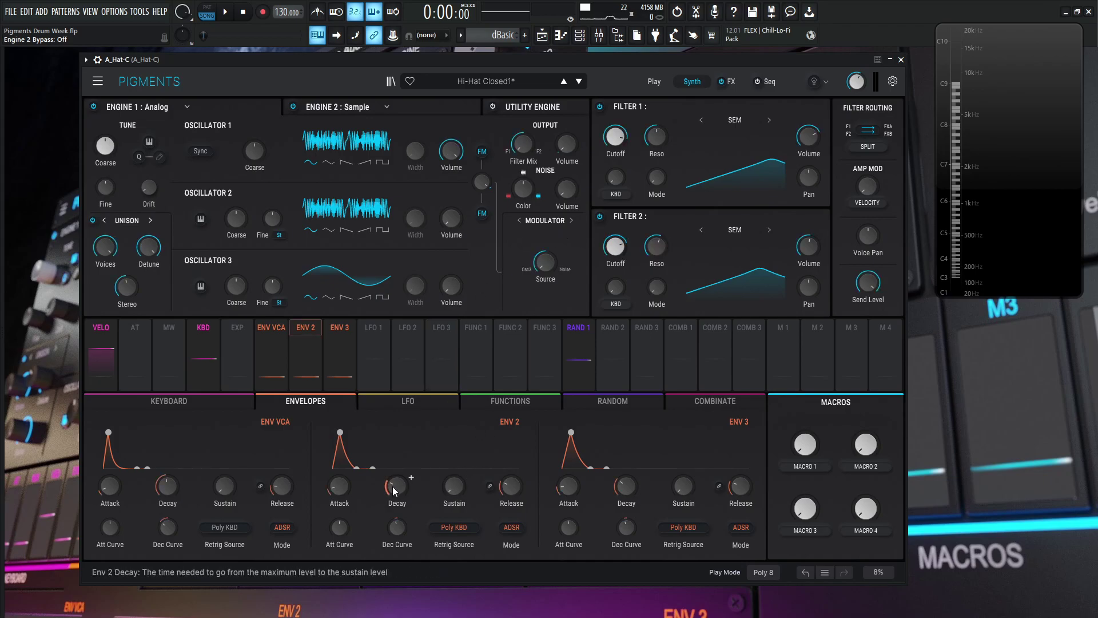
{"action": "mouse_move", "coordinate": [457, 493]}
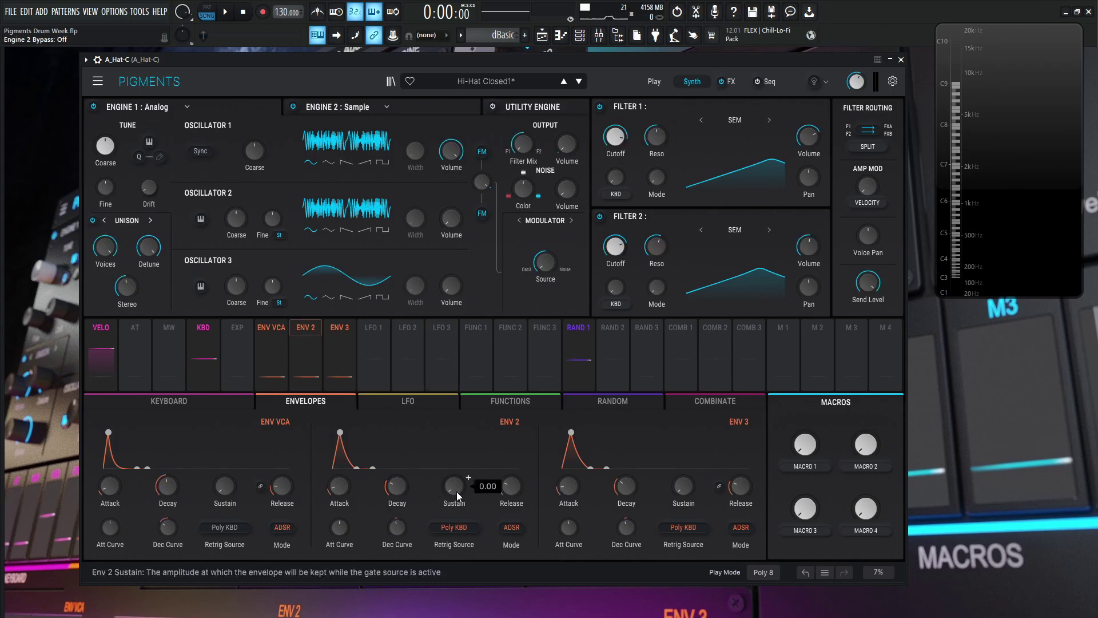